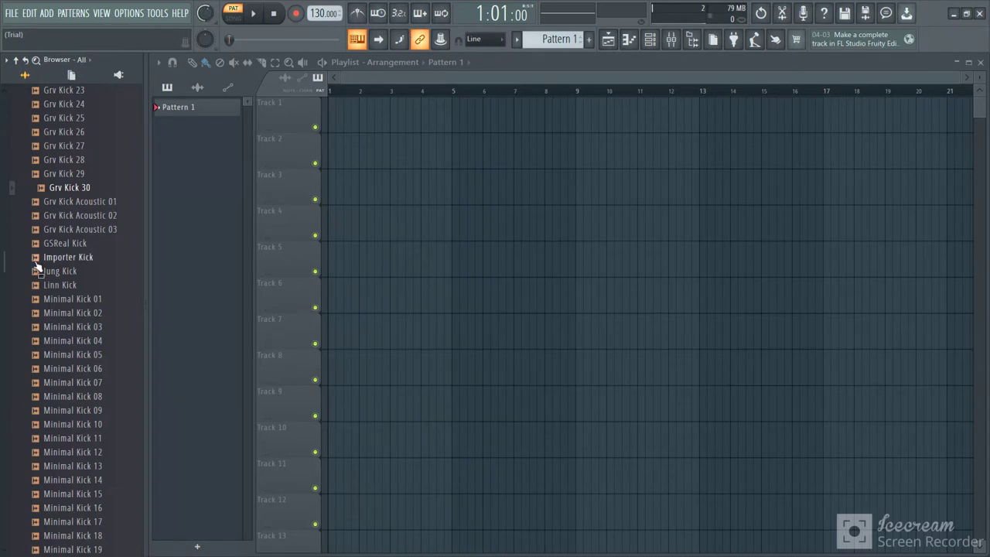
Step: Program 808 Kick hits on steps 1, 5, 9 and 13 in the channel rack and preview the pattern
{"action": "scroll", "coordinate": [98, 261], "scroll_direction": "up", "scroll_amount": 12}
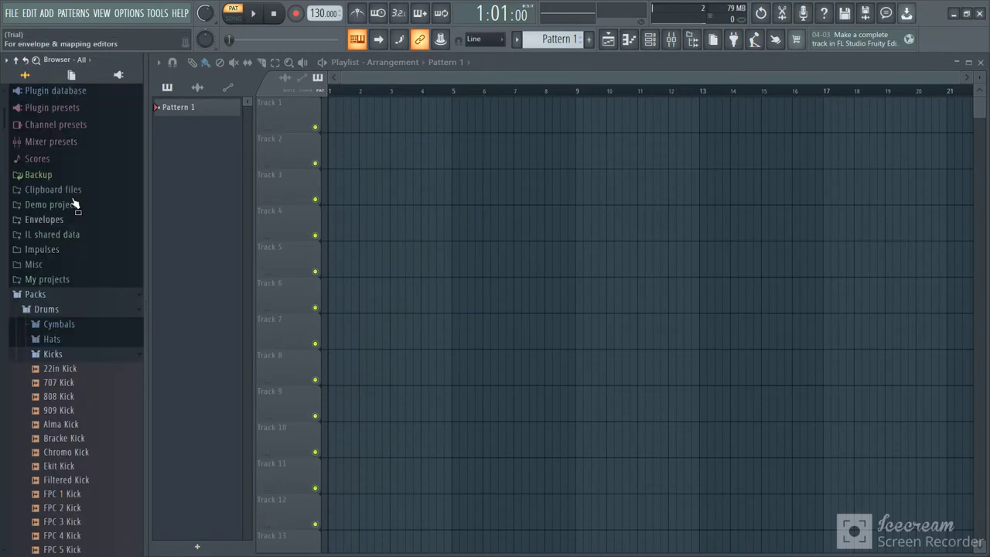
{"action": "left_click", "coordinate": [650, 39]}
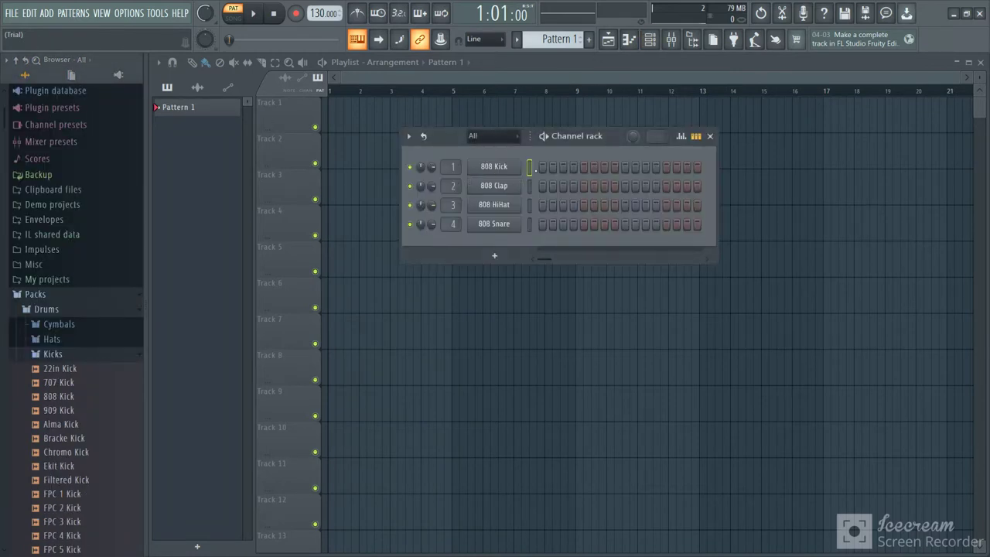
{"action": "left_click", "coordinate": [542, 166]}
{"action": "left_click", "coordinate": [584, 167]}
{"action": "left_click", "coordinate": [625, 167]}
{"action": "left_click", "coordinate": [666, 168]}
{"action": "left_click", "coordinate": [544, 136]}
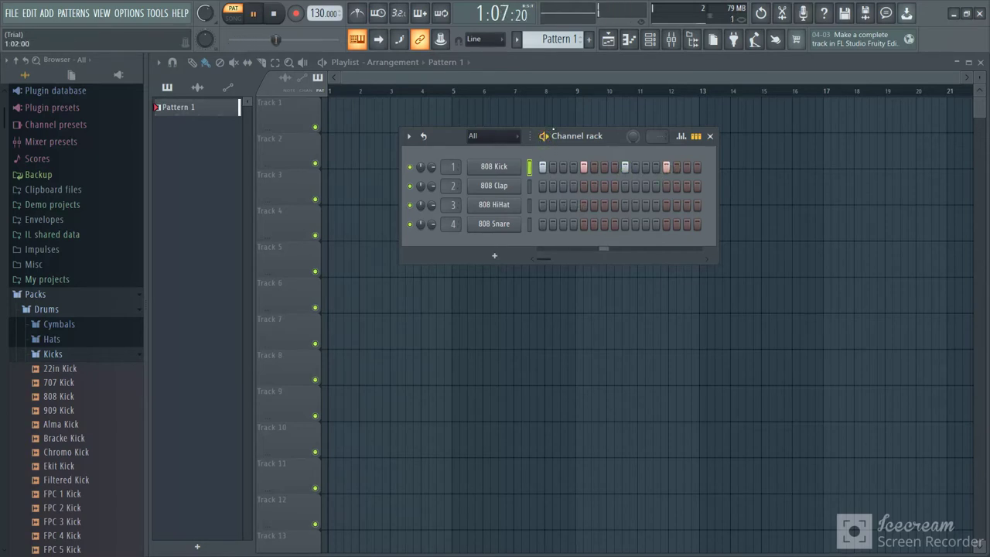
{"action": "left_click", "coordinate": [545, 136]}
Step: Fill the 808 Clap channel with a hit on every 8th step, replacing a trial fill of each 2 steps
{"action": "right_click", "coordinate": [516, 187]}
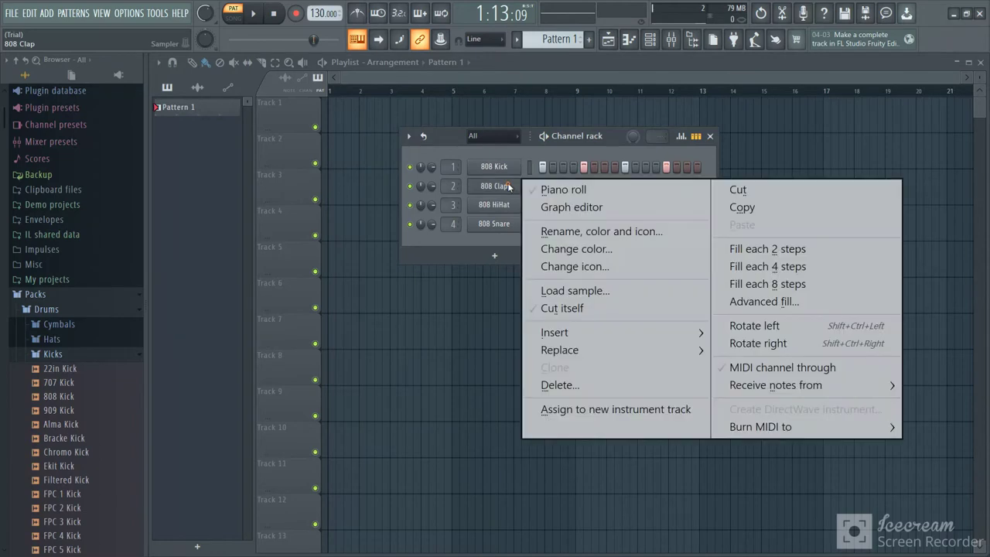
{"action": "left_click", "coordinate": [730, 248]}
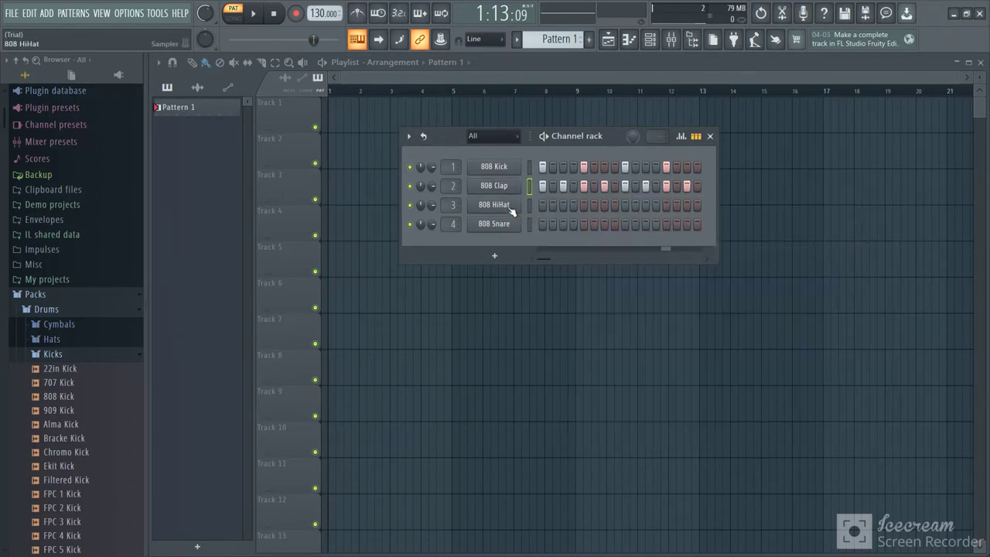
{"action": "right_click", "coordinate": [507, 206]}
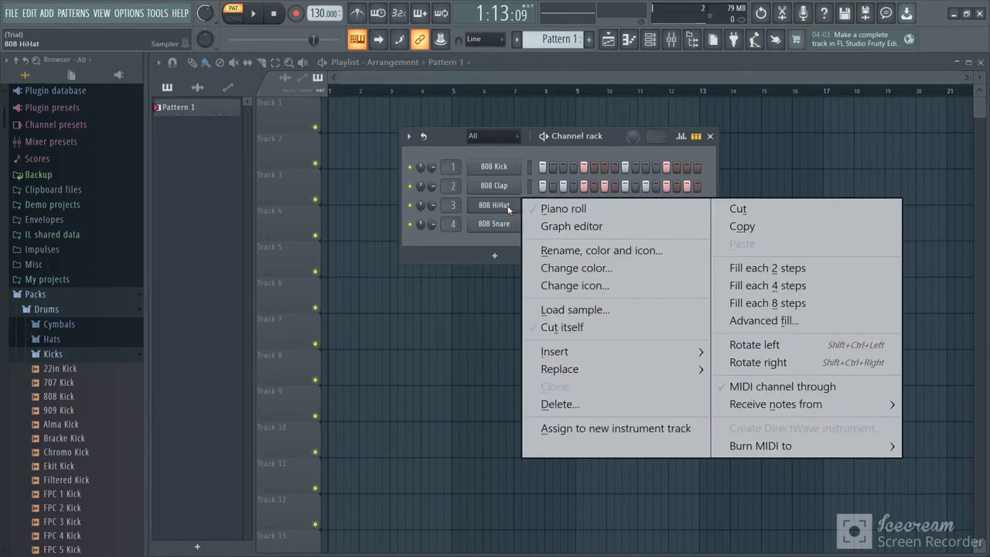
{"action": "left_click", "coordinate": [766, 286]}
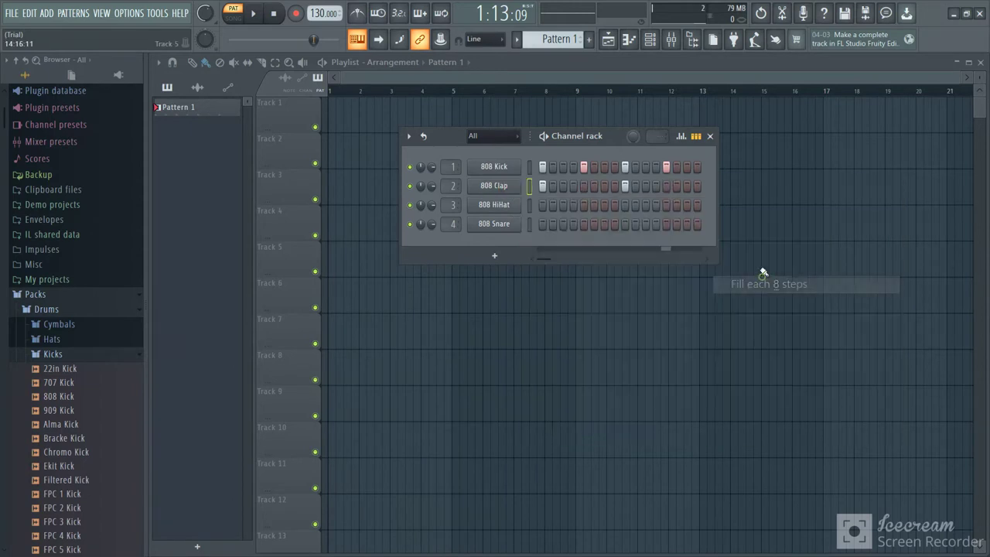
Step: Fill the 808 HiHat on each 2 steps and the 808 Snare on each 8 steps, closing the channel rack
{"action": "right_click", "coordinate": [507, 207]}
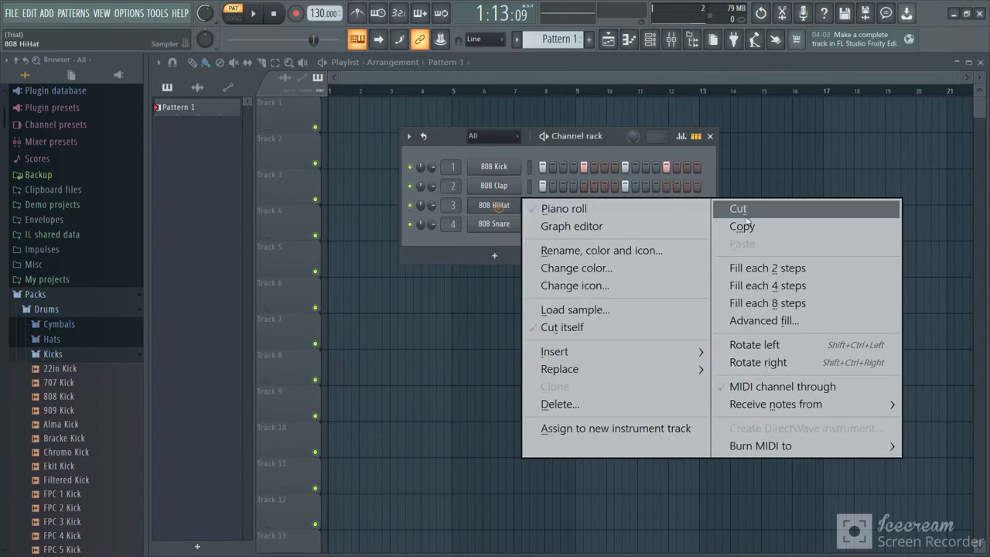
{"action": "left_click", "coordinate": [777, 272]}
{"action": "right_click", "coordinate": [507, 225]}
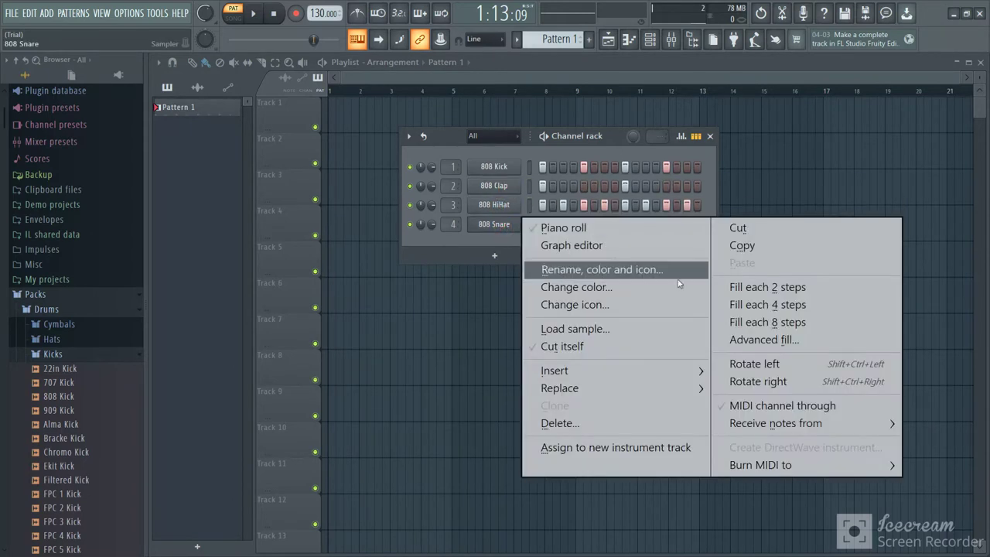
{"action": "left_click", "coordinate": [768, 287]}
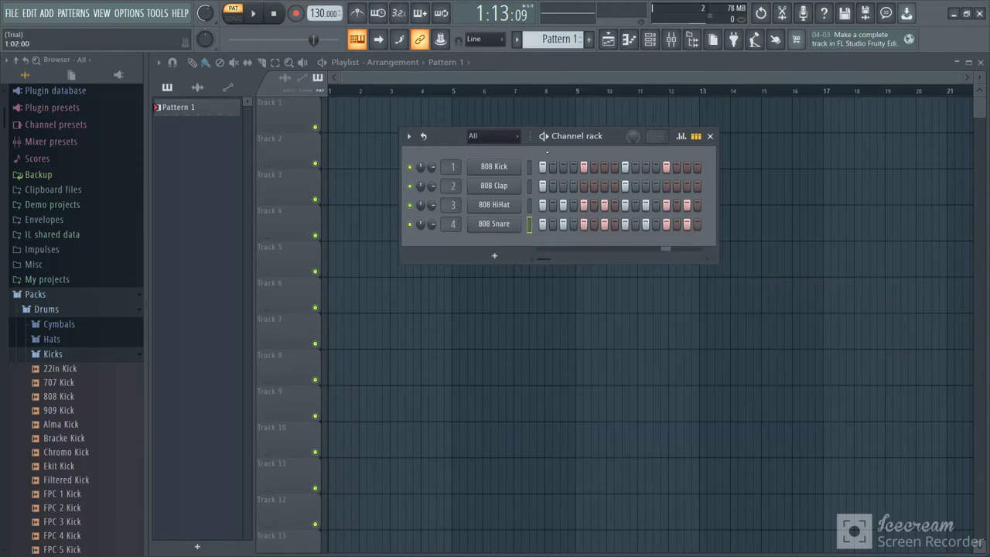
{"action": "right_click", "coordinate": [520, 224]}
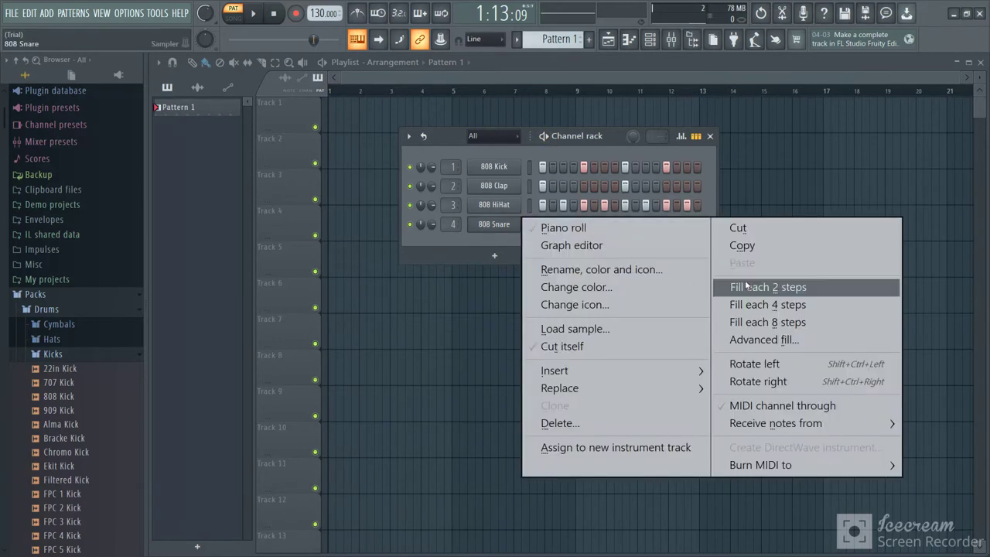
{"action": "left_click", "coordinate": [756, 305]}
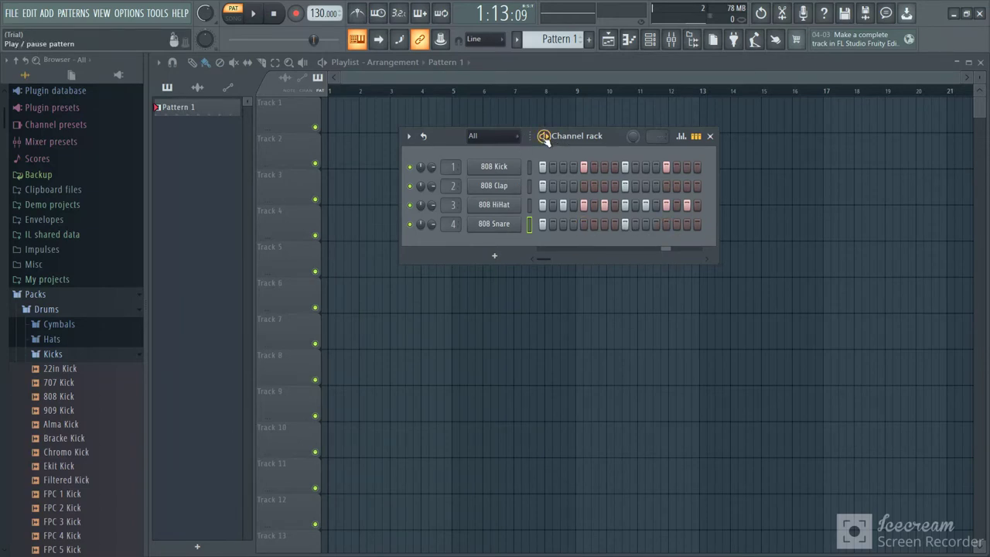
{"action": "left_click", "coordinate": [711, 136]}
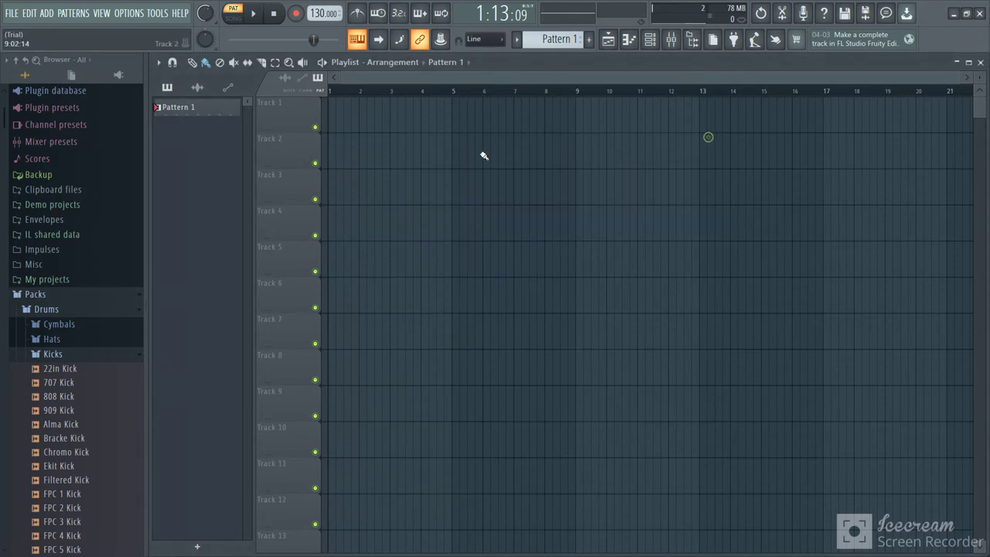
Step: Place seven consecutive Pattern 1 clips on Track 1 of the playlist, starting at bar 1
{"action": "left_click", "coordinate": [177, 110]}
{"action": "left_click_drag", "start_coordinate": [363, 108], "coordinate": [513, 139]}
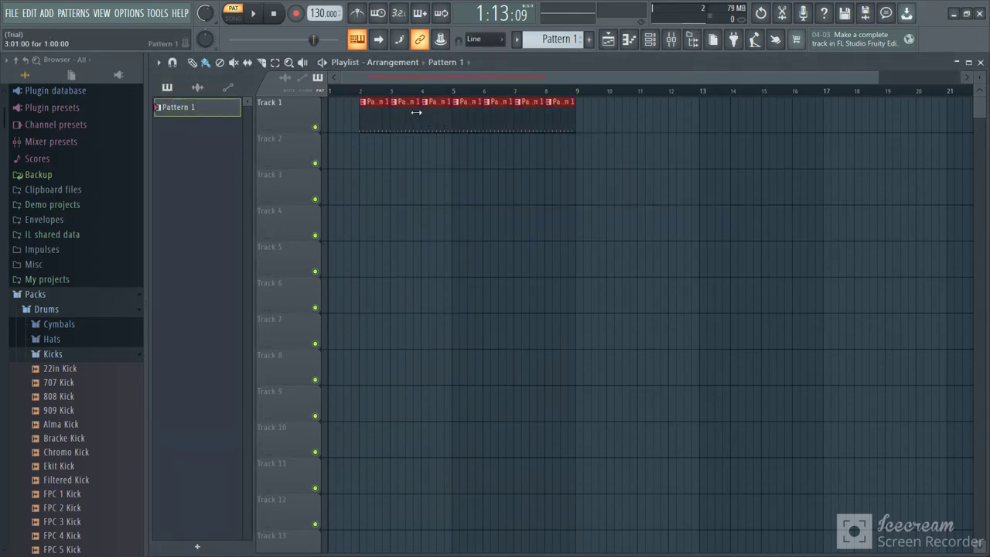
{"action": "left_click_drag", "start_coordinate": [410, 115], "coordinate": [353, 116]}
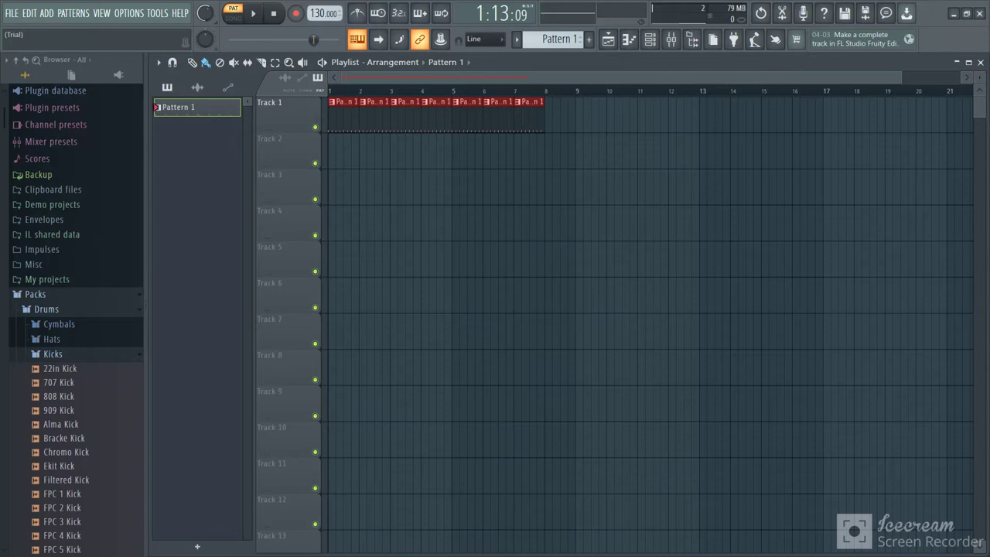
Step: Save the project as untitled.flp in the video clips folder on DATA (D:) and dismiss the trial notice
{"action": "left_click", "coordinate": [844, 13]}
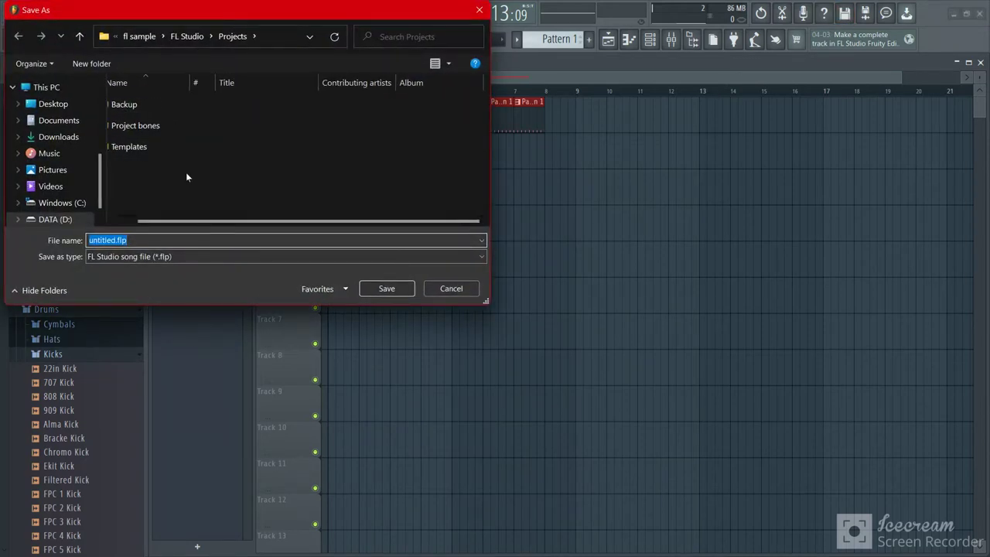
{"action": "left_click", "coordinate": [155, 245]}
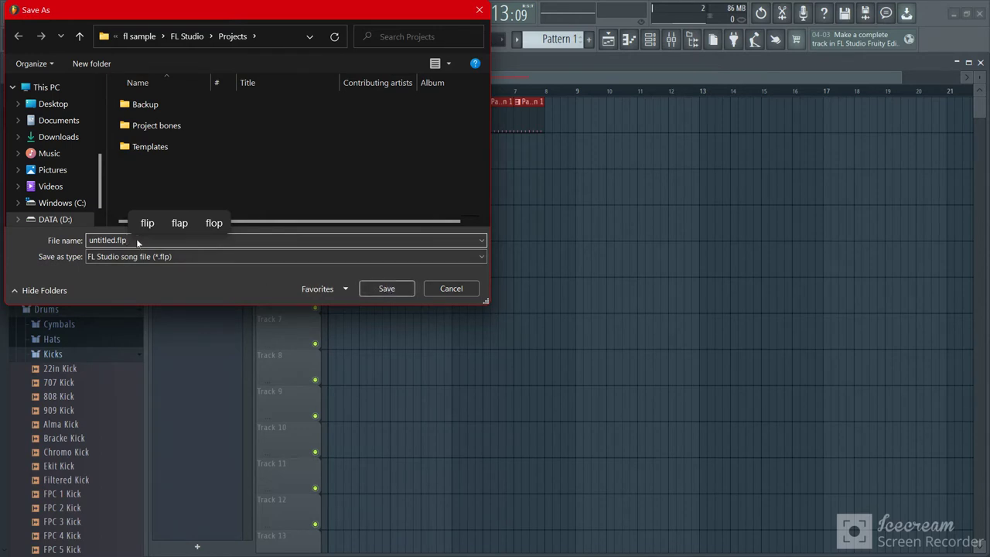
{"action": "left_click", "coordinate": [68, 220]}
{"action": "scroll", "coordinate": [355, 166], "scroll_direction": "down", "scroll_amount": 8}
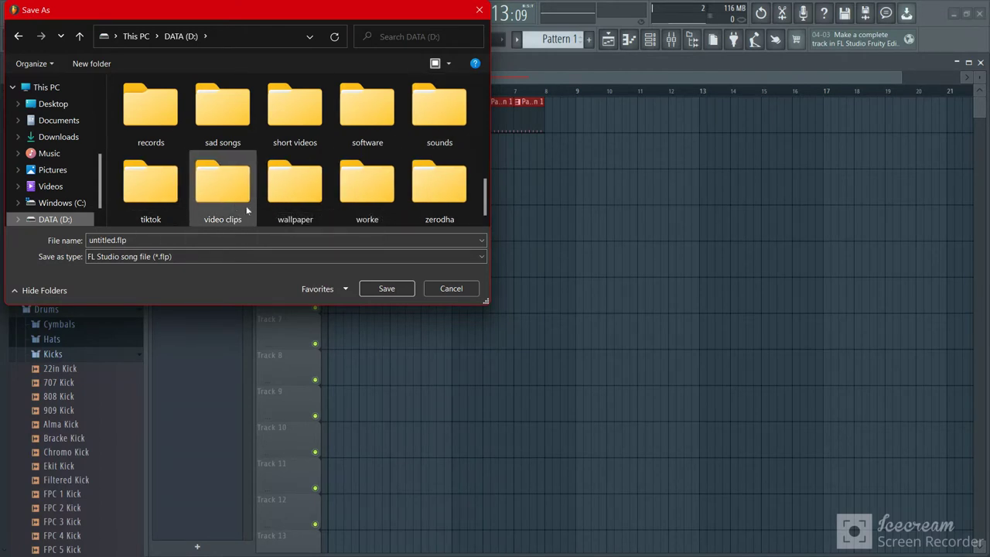
{"action": "left_click", "coordinate": [225, 199]}
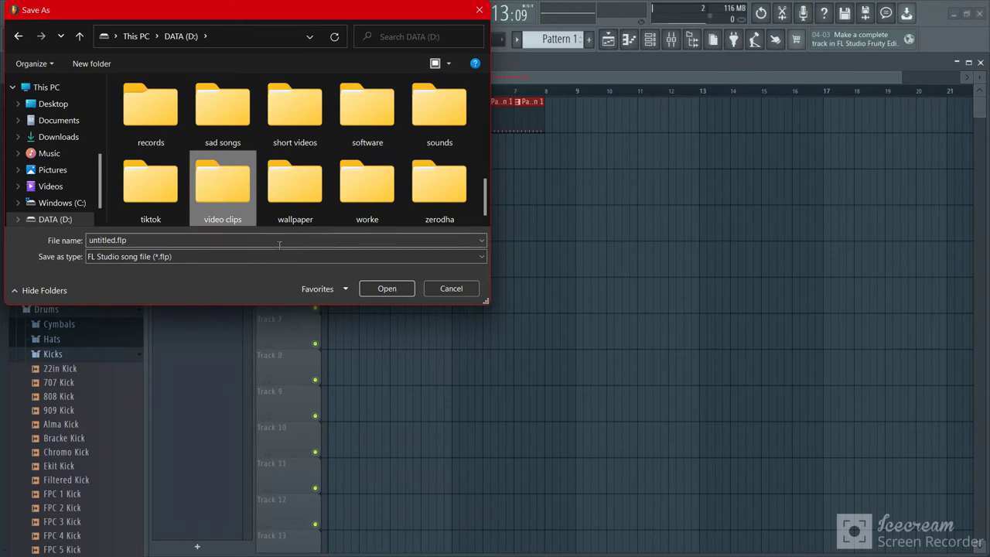
{"action": "left_click", "coordinate": [378, 289]}
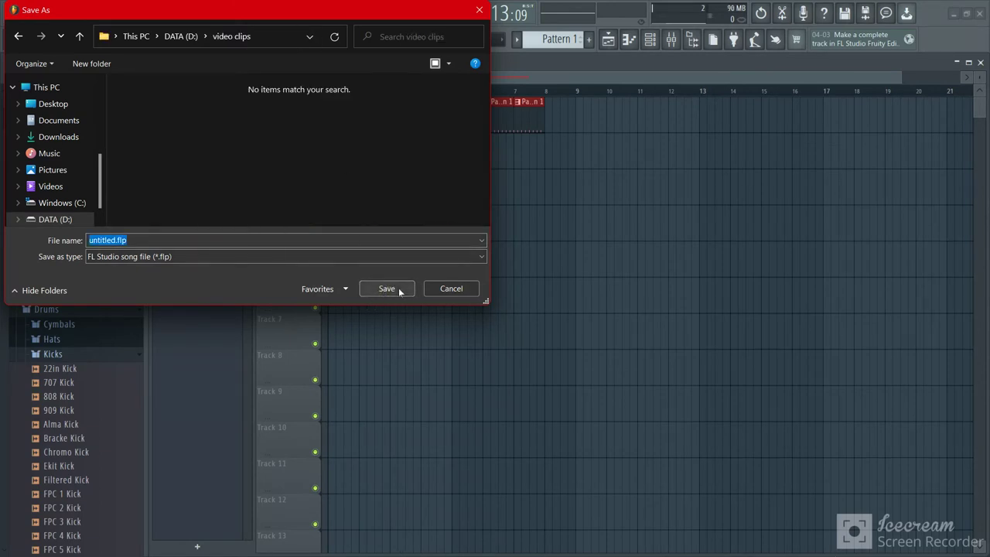
{"action": "left_click", "coordinate": [398, 289]}
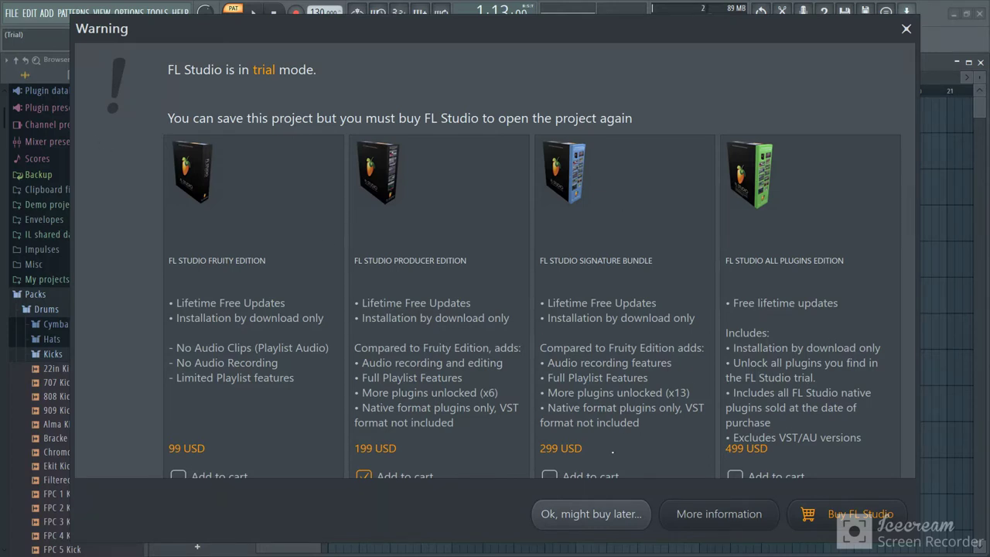
{"action": "left_click", "coordinate": [907, 29]}
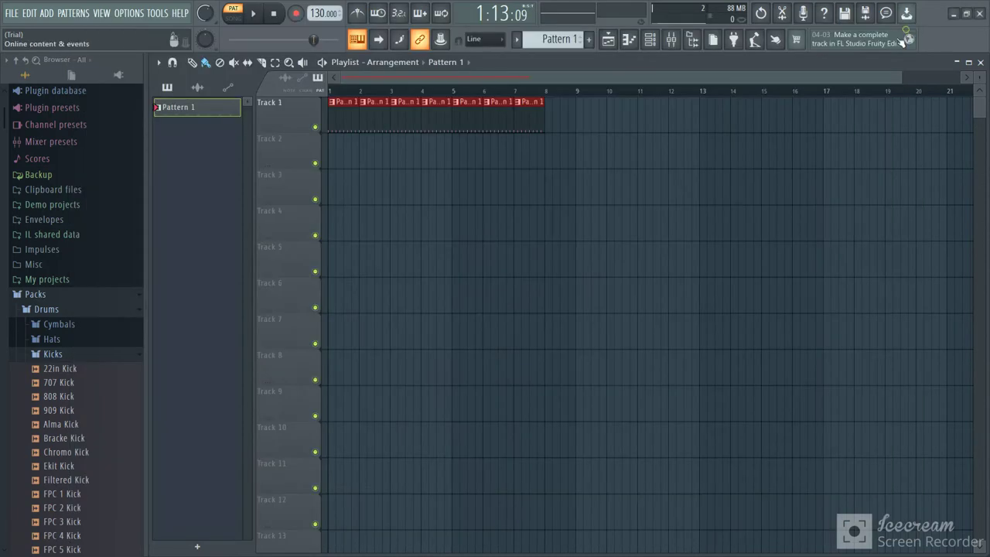
Step: Switch to File Explorer and open the video clips folder on the DATA (D:) drive
{"action": "left_click", "coordinate": [954, 14]}
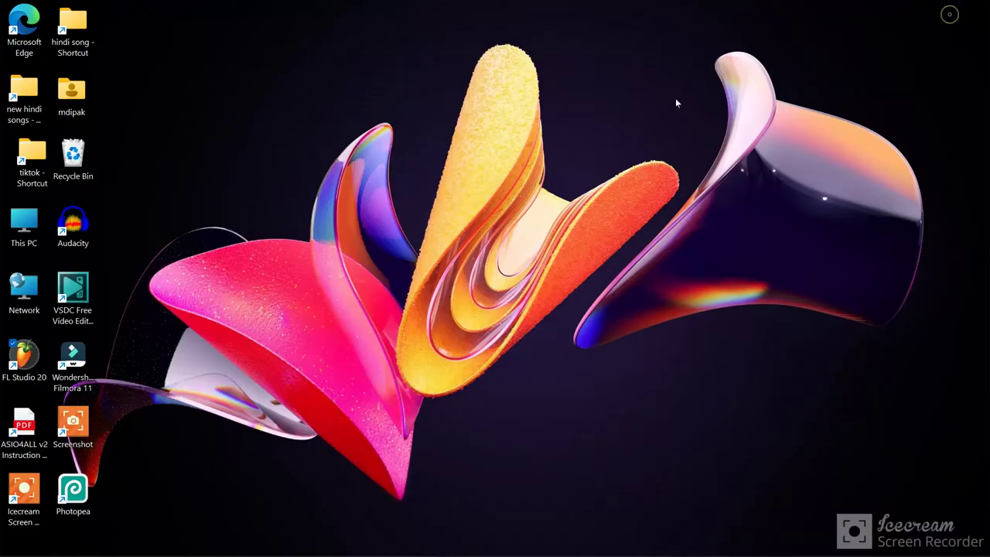
{"action": "double_click", "coordinate": [13, 232]}
{"action": "double_click", "coordinate": [403, 214]}
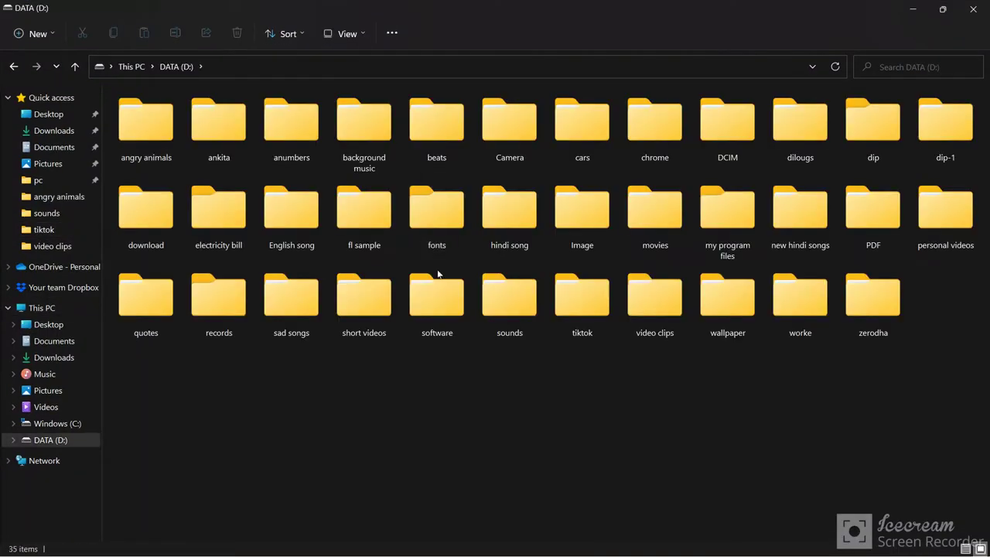
{"action": "double_click", "coordinate": [670, 323]}
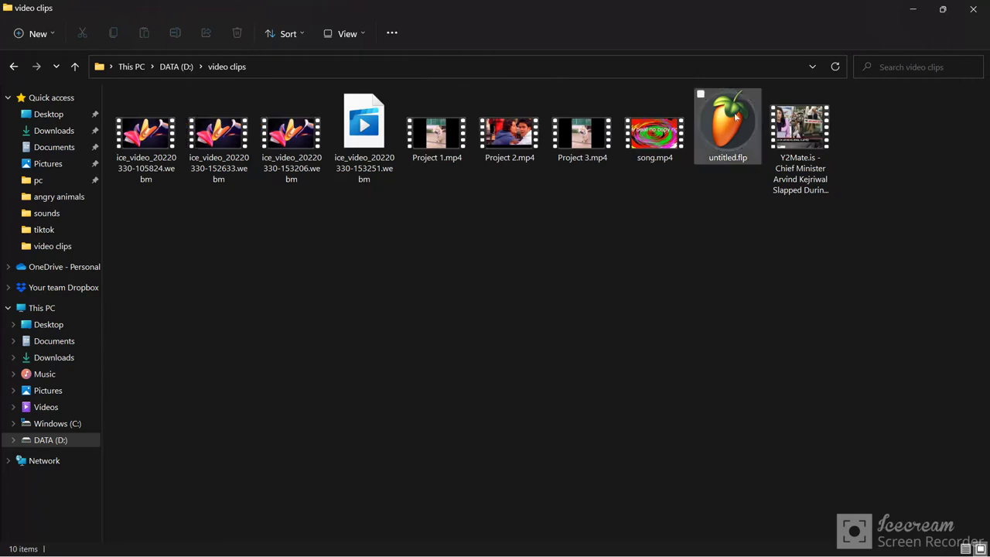
Step: Try to open the saved untitled.flp project from the video clips folder, dismissing the purchase notice
{"action": "left_click_drag", "start_coordinate": [729, 136], "coordinate": [726, 168]}
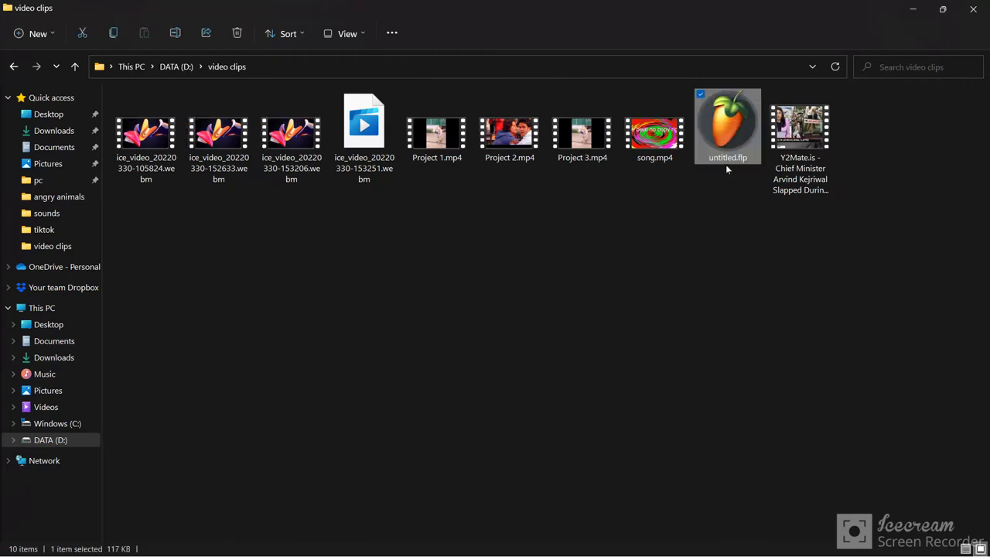
{"action": "right_click", "coordinate": [727, 126]}
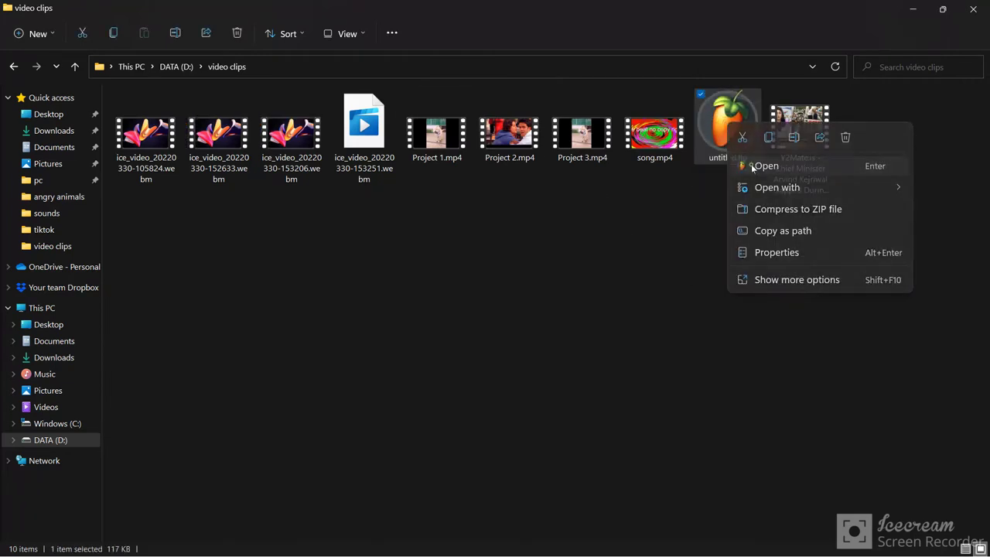
{"action": "left_click", "coordinate": [754, 164]}
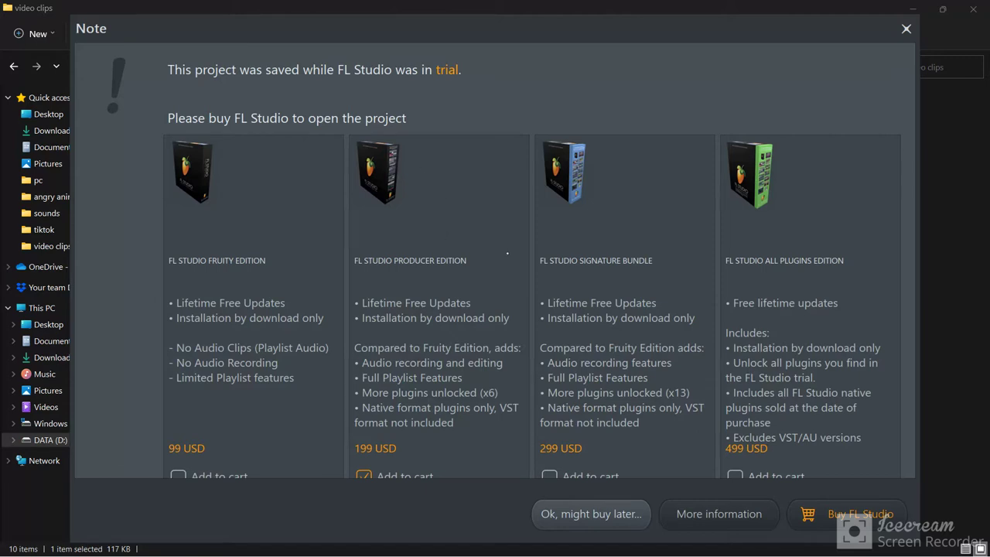
{"action": "left_click", "coordinate": [907, 29]}
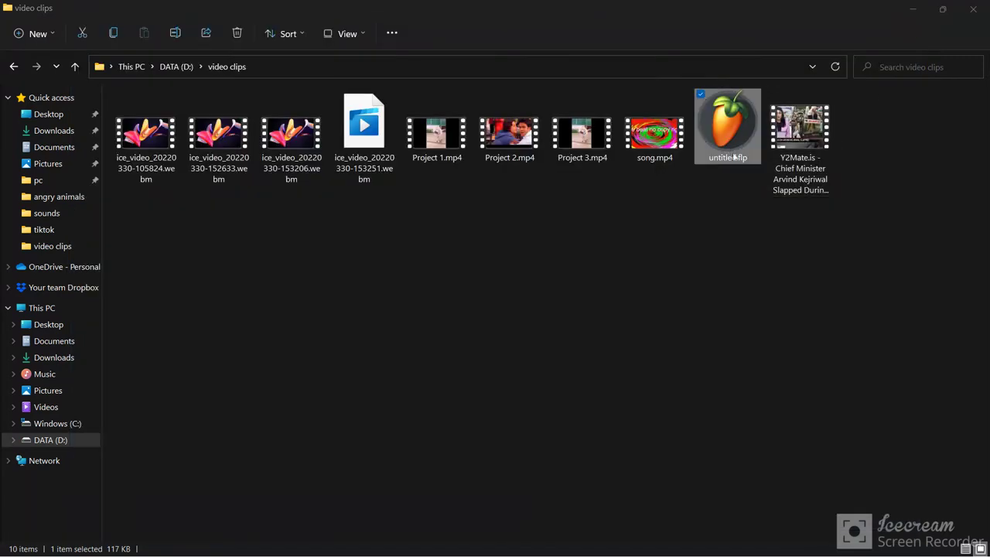
Step: Rename untitled.flp as untitled.mp3 and accept the change of file extension
{"action": "right_click", "coordinate": [720, 215]}
{"action": "left_click", "coordinate": [693, 271]}
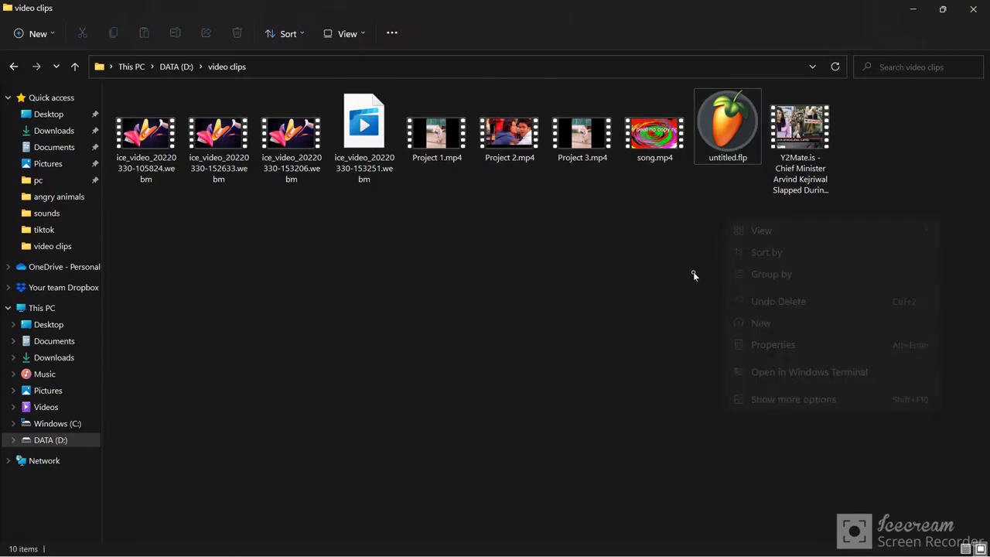
{"action": "right_click", "coordinate": [723, 130]}
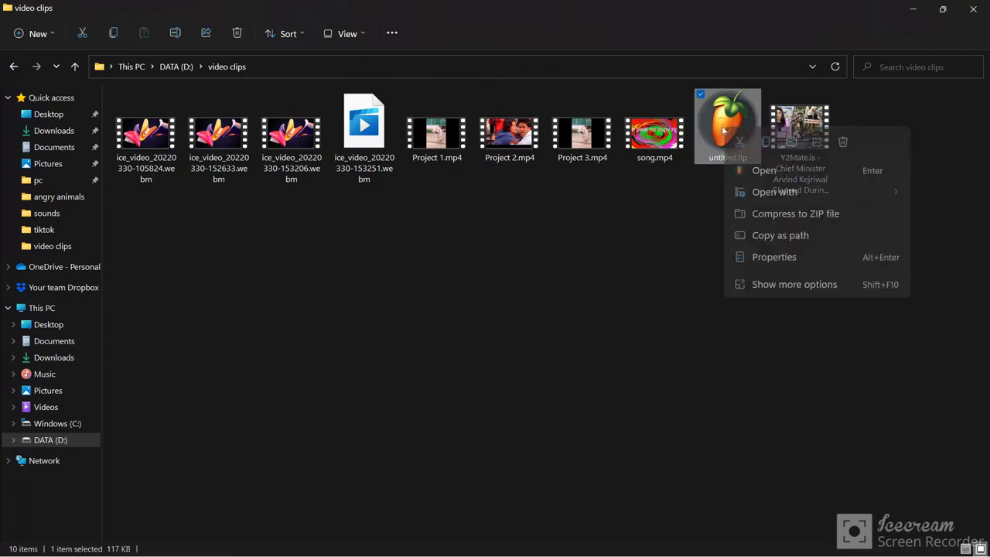
{"action": "left_click", "coordinate": [757, 284]}
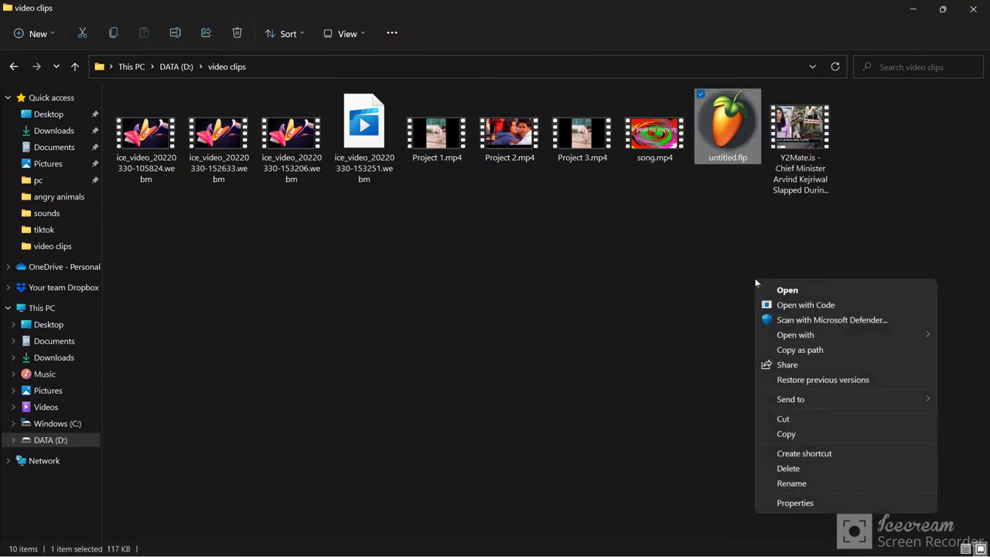
{"action": "left_click", "coordinate": [818, 484]}
{"action": "left_click", "coordinate": [750, 159]}
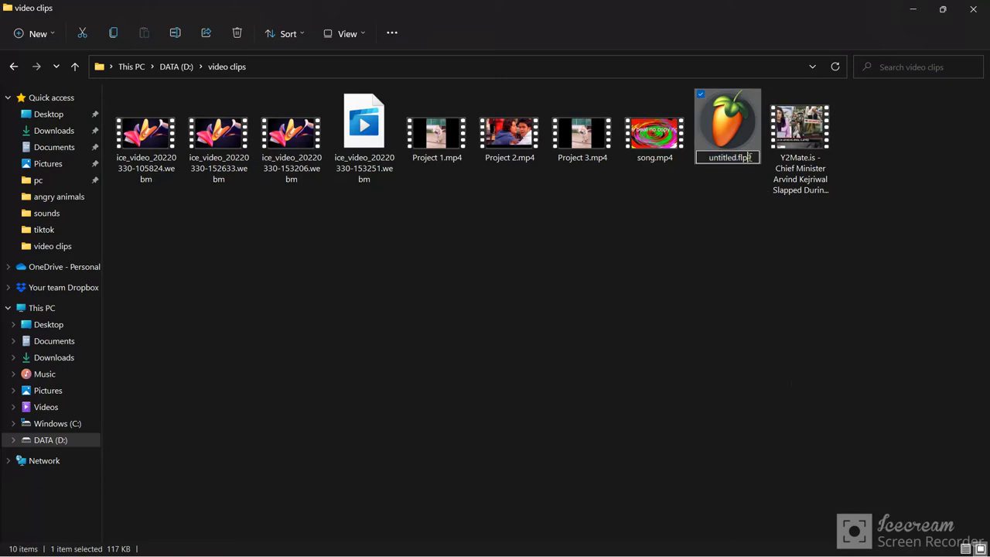
{"action": "key", "text": "Return"}
{"action": "key", "text": "BackSpace"}
{"action": "key", "text": "BackSpace"}
{"action": "key", "text": "BackSpace"}
{"action": "type", "text": "mp3"}
{"action": "key", "text": "Return"}
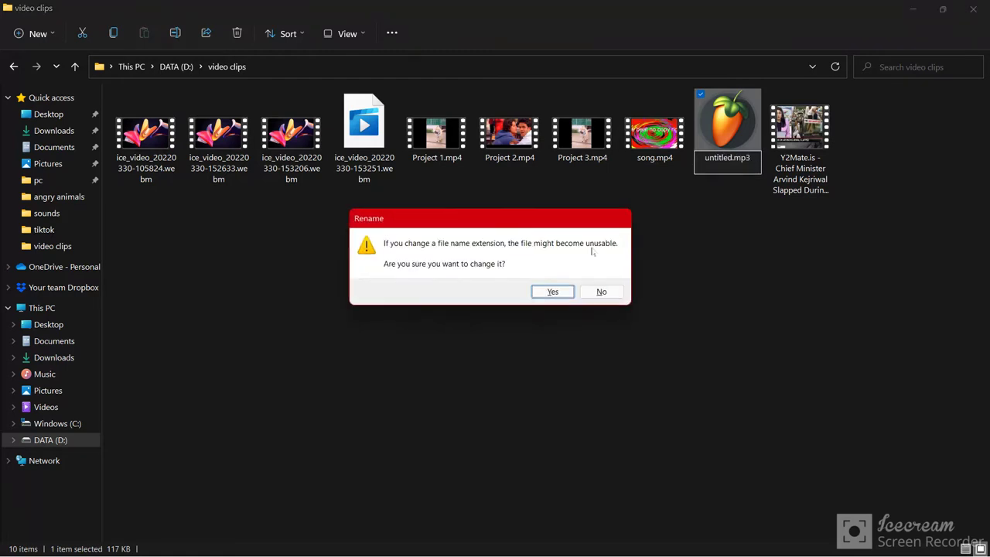
{"action": "left_click", "coordinate": [559, 291]}
{"action": "left_click", "coordinate": [588, 279]}
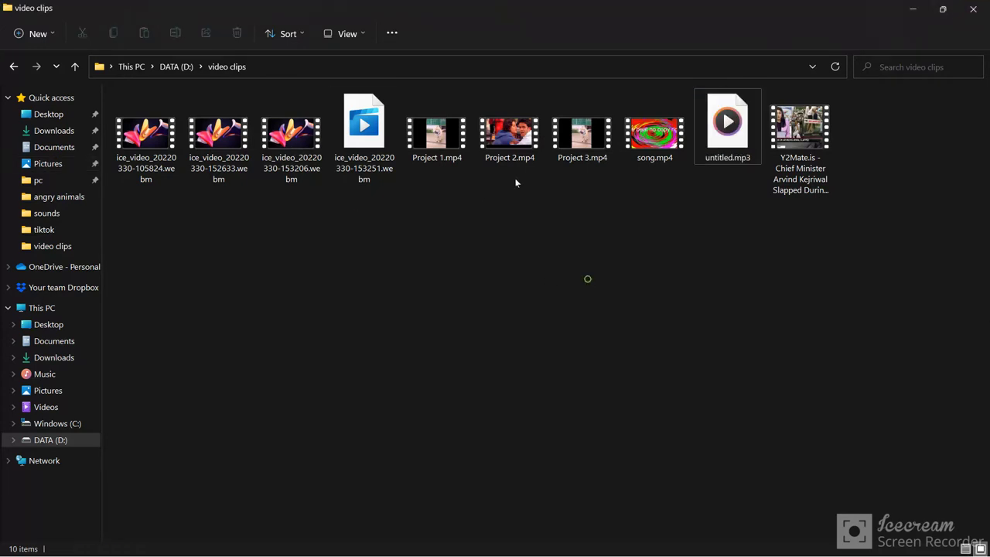
Step: Try untitled.mp3 in Media Player, close the player and delete the file from the video clips folder
{"action": "double_click", "coordinate": [728, 145]}
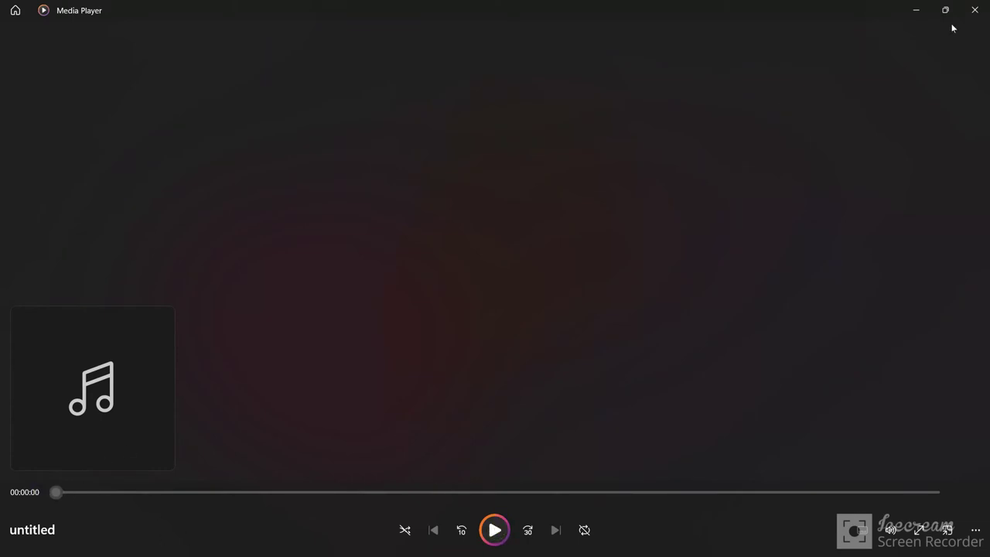
{"action": "left_click", "coordinate": [976, 7]}
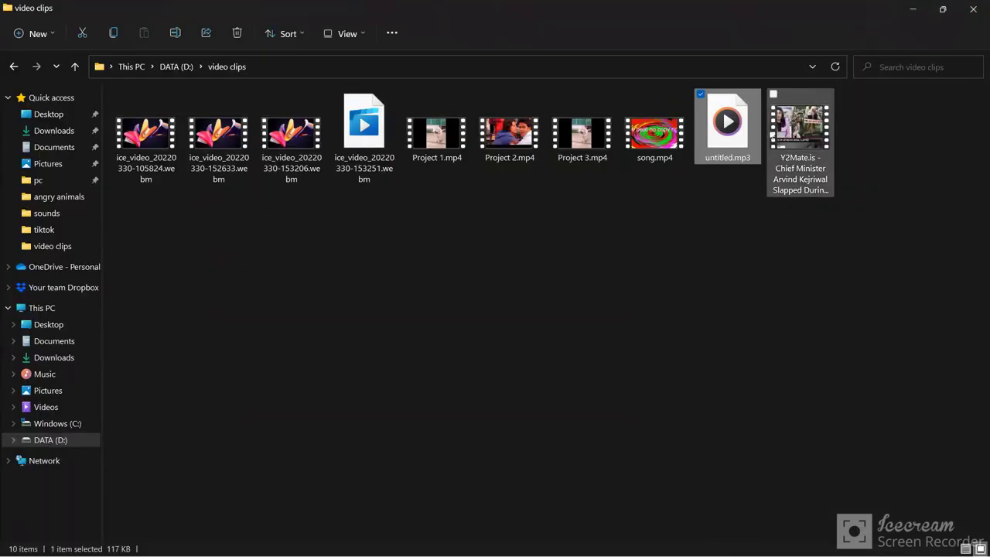
{"action": "right_click", "coordinate": [719, 127]}
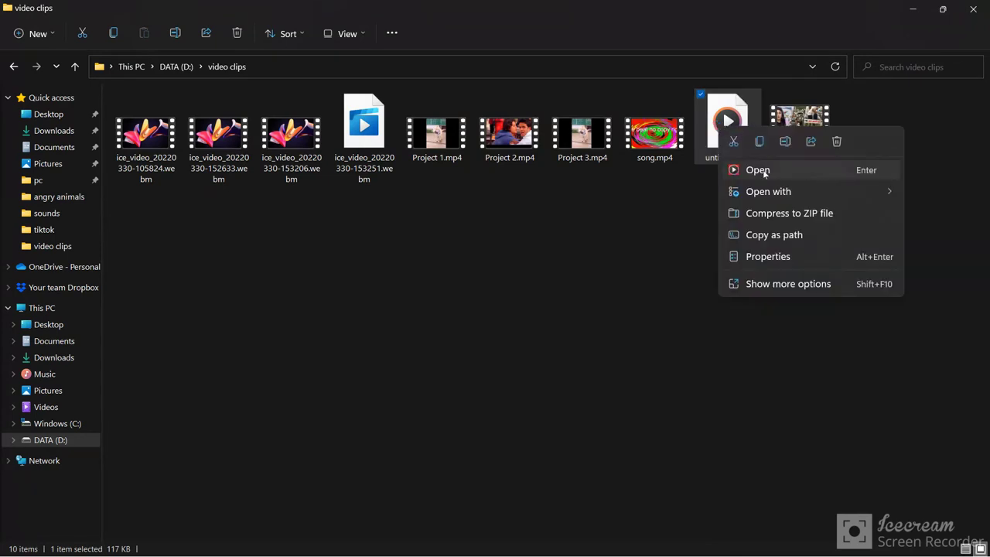
{"action": "left_click", "coordinate": [837, 142]}
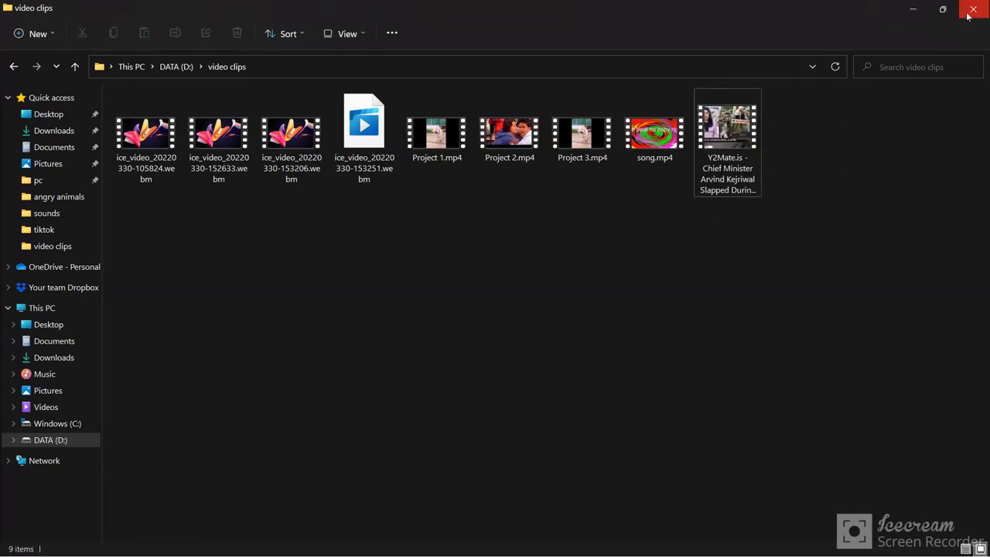
Step: Switch back to FL Studio and fill Track 1 of the playlist with seven consecutive Pattern 1 clips starting at bar 1
{"action": "left_click", "coordinate": [913, 9]}
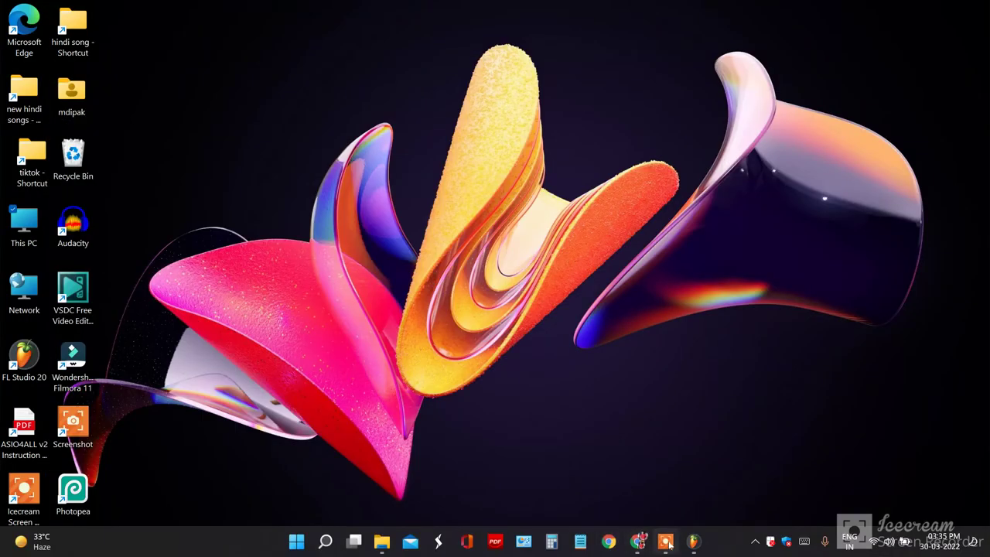
{"action": "left_click", "coordinate": [694, 546]}
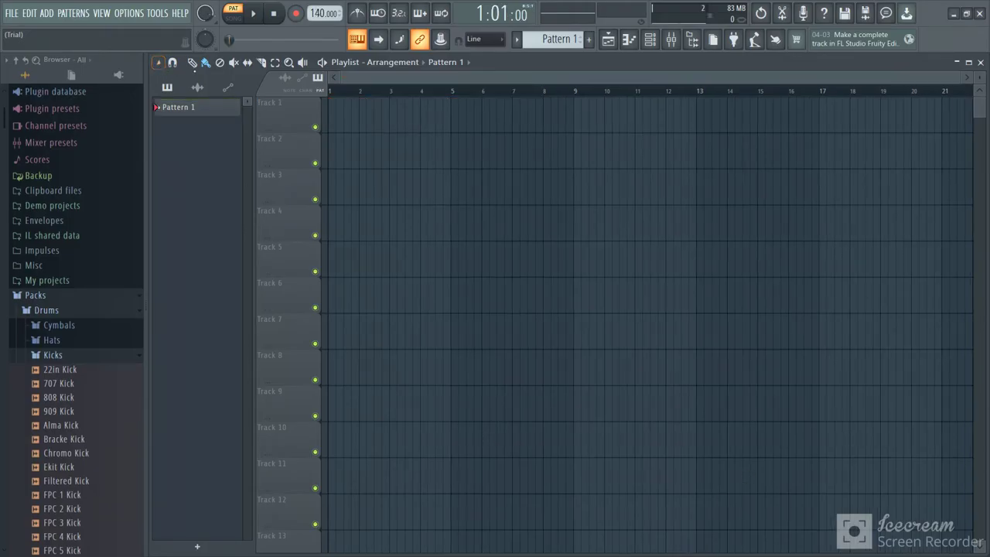
{"action": "left_click", "coordinate": [184, 107]}
{"action": "left_click_drag", "start_coordinate": [327, 122], "coordinate": [544, 133]}
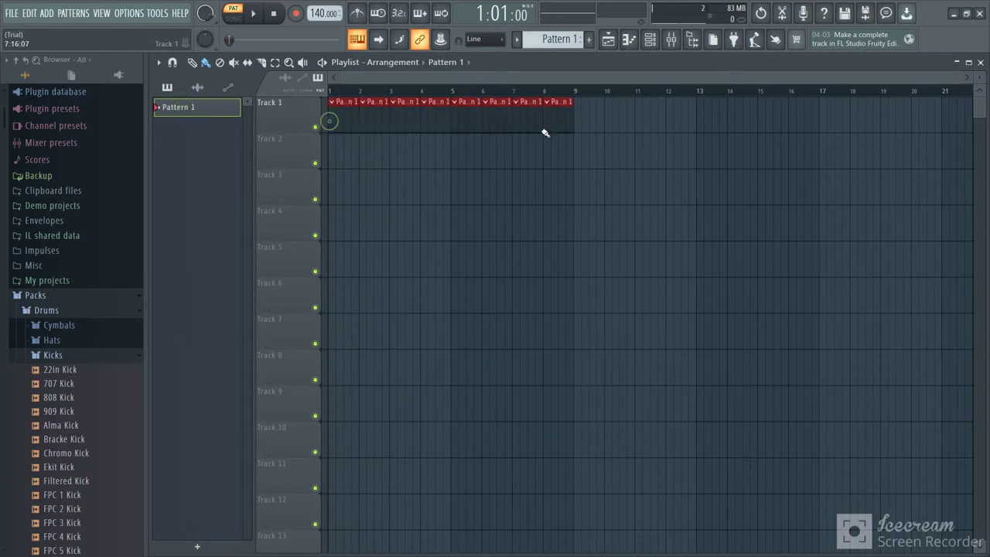
{"action": "right_click", "coordinate": [563, 124]}
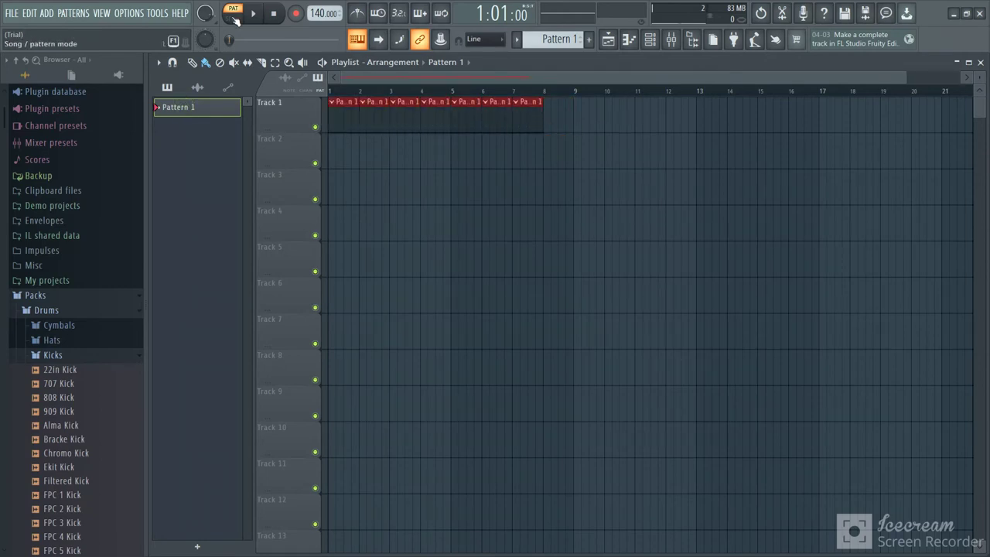
{"action": "left_click", "coordinate": [845, 14]}
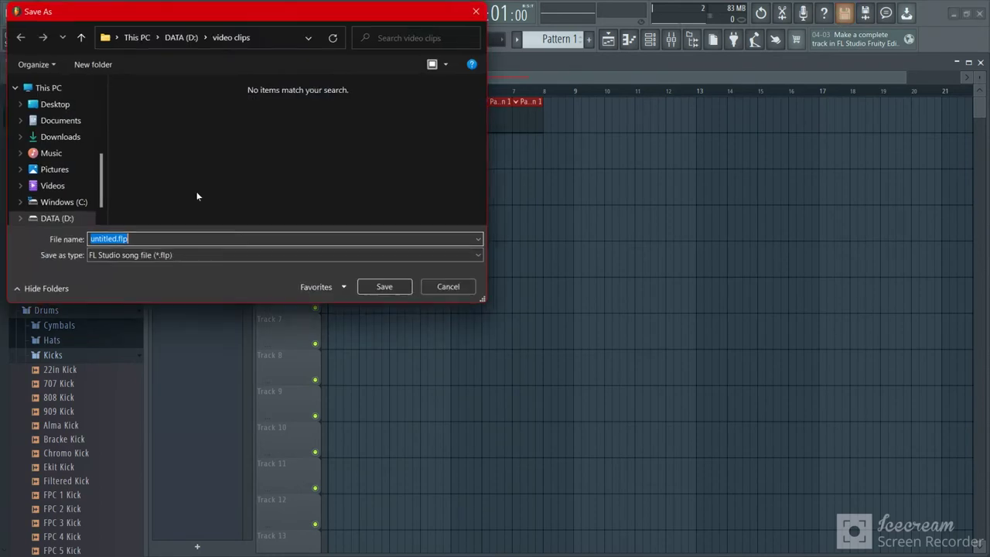
{"action": "left_click", "coordinate": [179, 239]}
{"action": "key", "text": "BackSpace"}
{"action": "key", "text": "BackSpace"}
{"action": "key", "text": "BackSpace"}
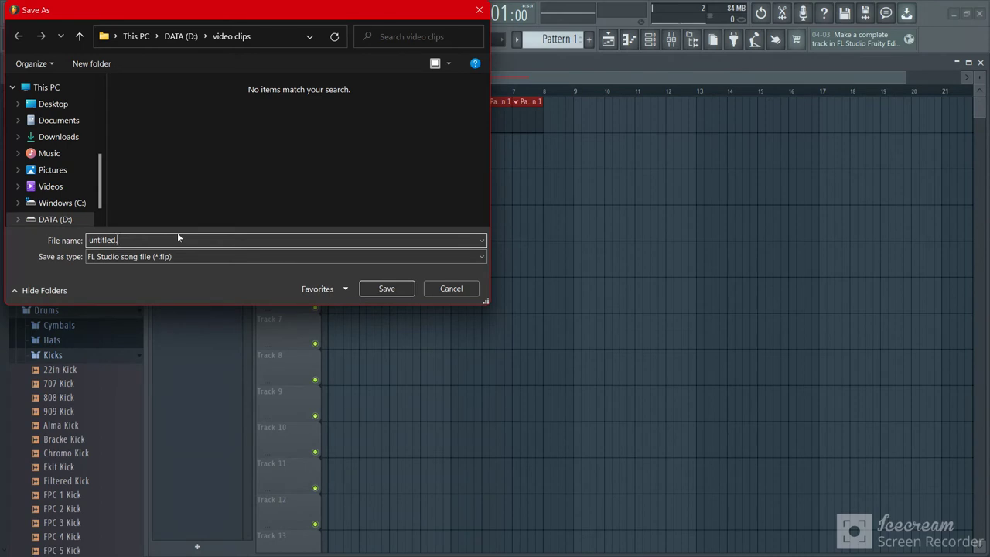
{"action": "type", "text": "mp3"}
{"action": "left_click", "coordinate": [378, 288]}
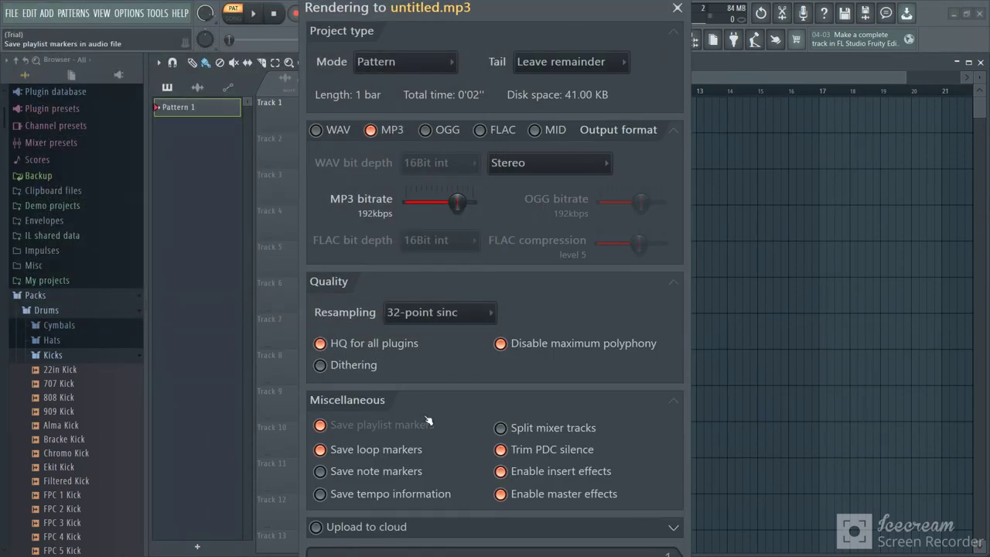
{"action": "left_click", "coordinate": [678, 8]}
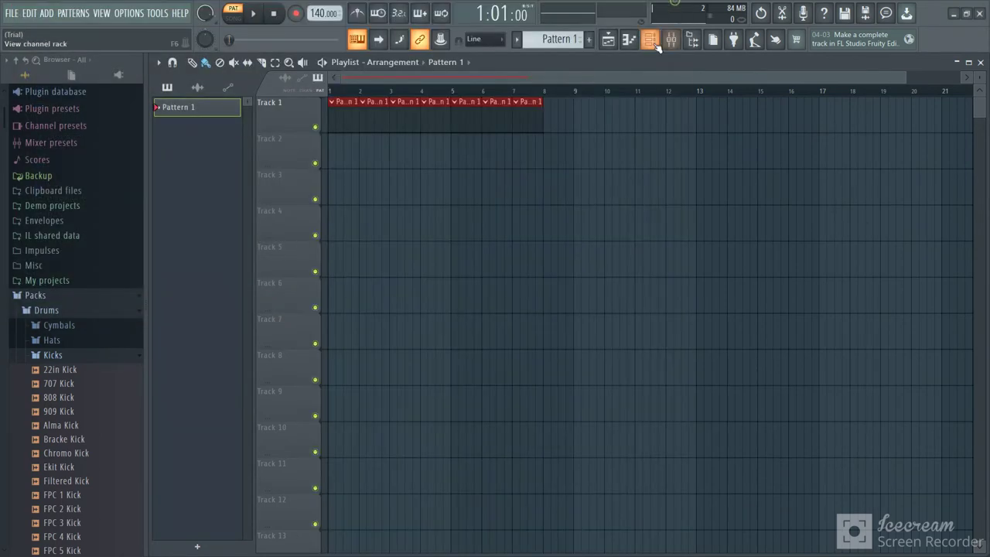
Step: Save the project as untitled.mp3 in the video clips folder on DATA (D:) and start the MP3 render with the offered settings
{"action": "left_click", "coordinate": [850, 18]}
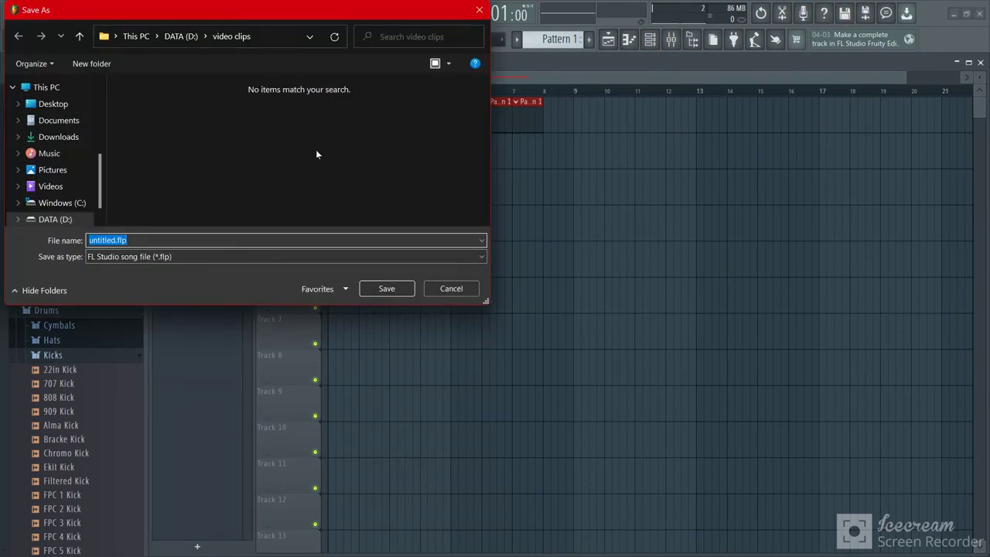
{"action": "left_click", "coordinate": [55, 220]}
{"action": "scroll", "coordinate": [319, 182], "scroll_direction": "down", "scroll_amount": 10}
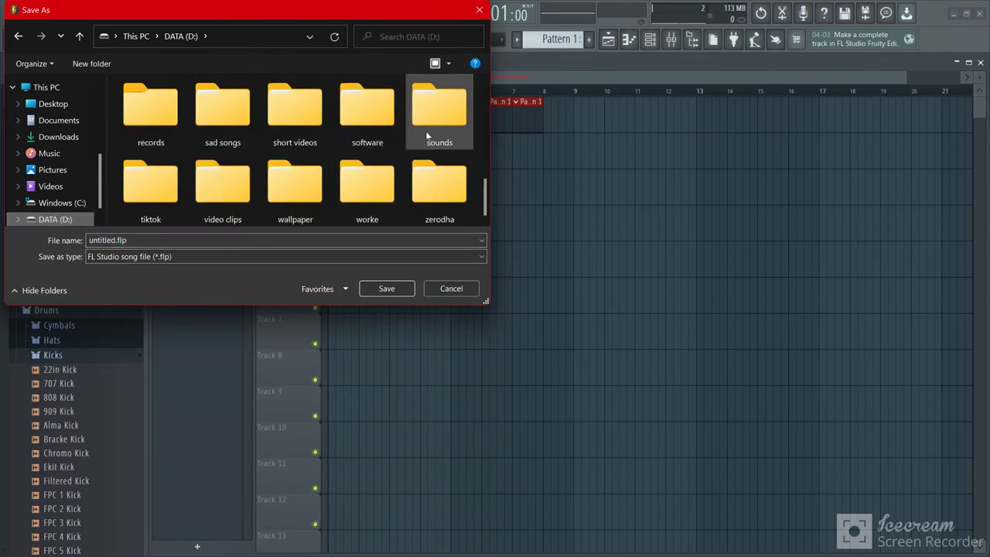
{"action": "left_click", "coordinate": [247, 210]}
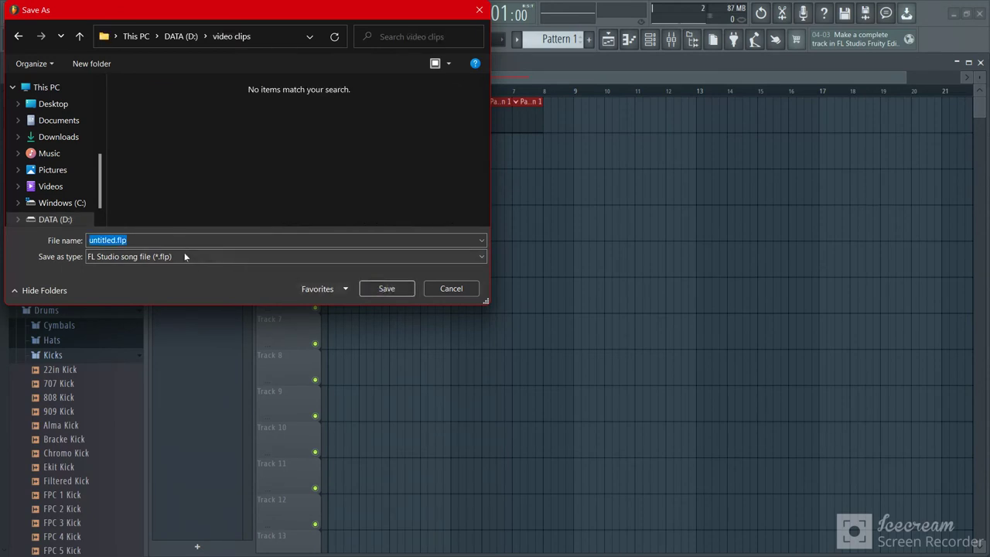
{"action": "left_click", "coordinate": [164, 241]}
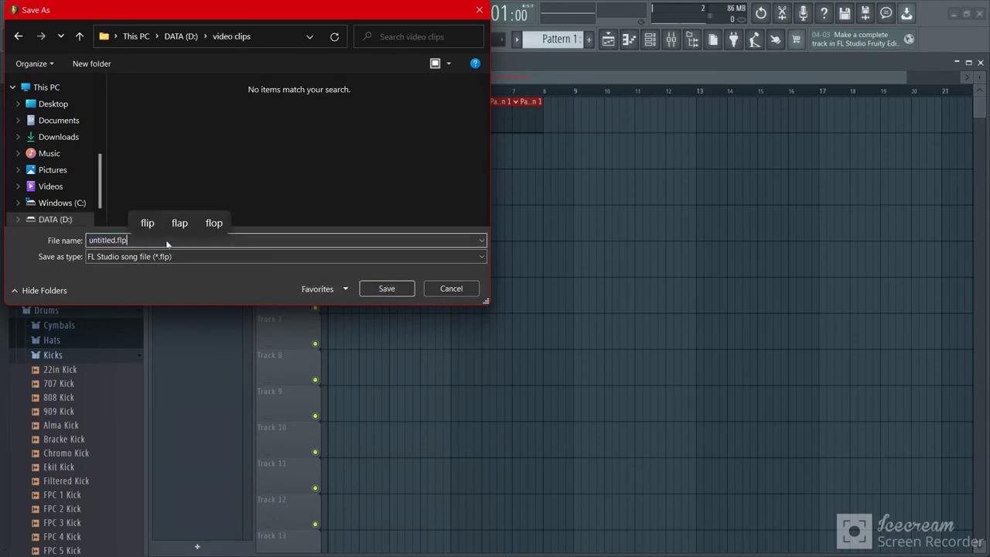
{"action": "key", "text": "BackSpace"}
{"action": "key", "text": "BackSpace"}
{"action": "key", "text": "BackSpace"}
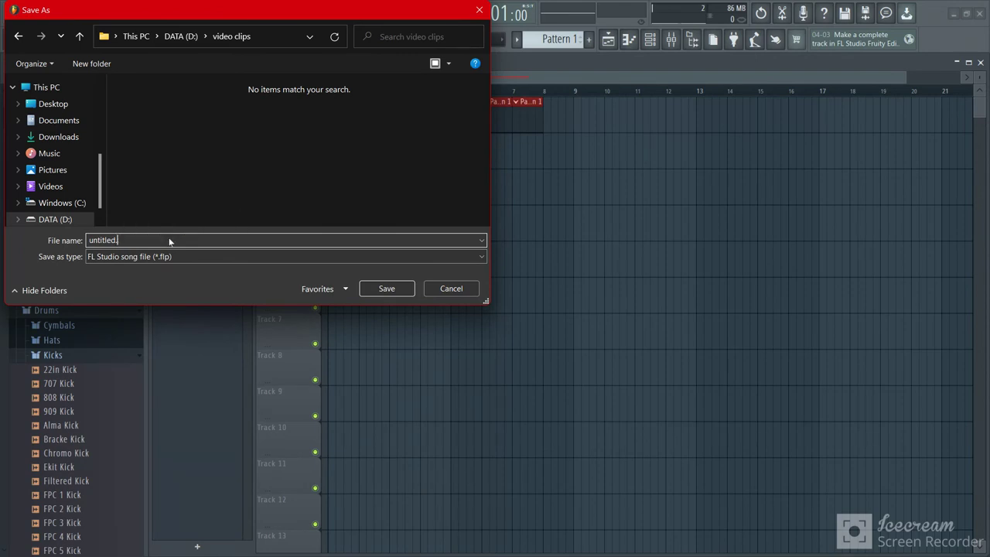
{"action": "type", "text": "mp3"}
{"action": "key", "text": "Return"}
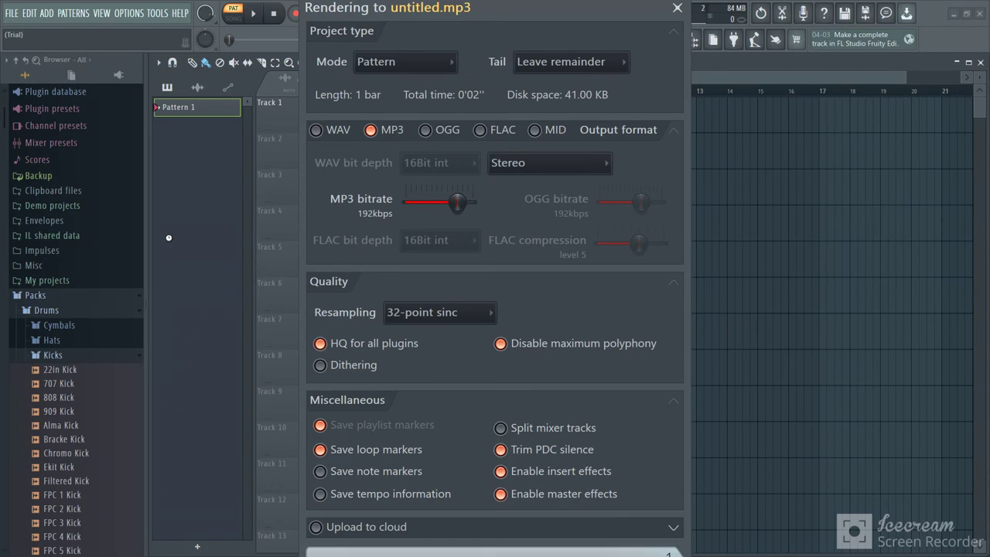
{"action": "left_click", "coordinate": [623, 553]}
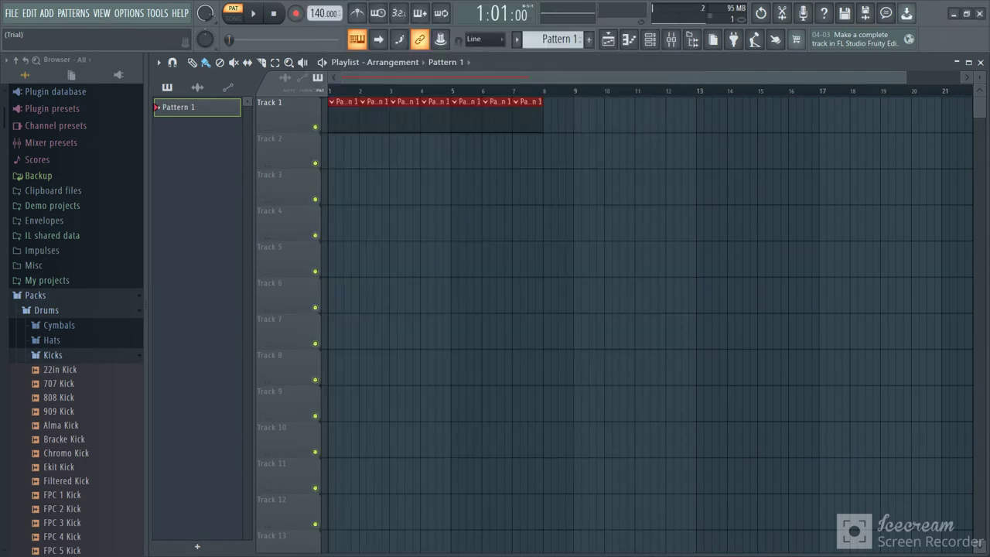
Step: Switch to File Explorer and open the video clips folder on the DATA (D:) drive to find the rendered file
{"action": "left_click", "coordinate": [955, 13]}
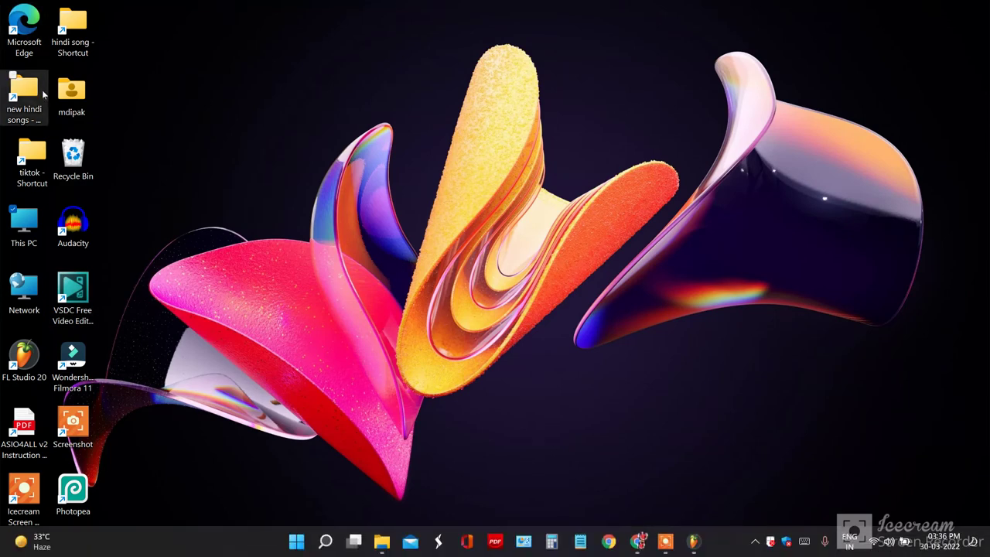
{"action": "double_click", "coordinate": [34, 237]}
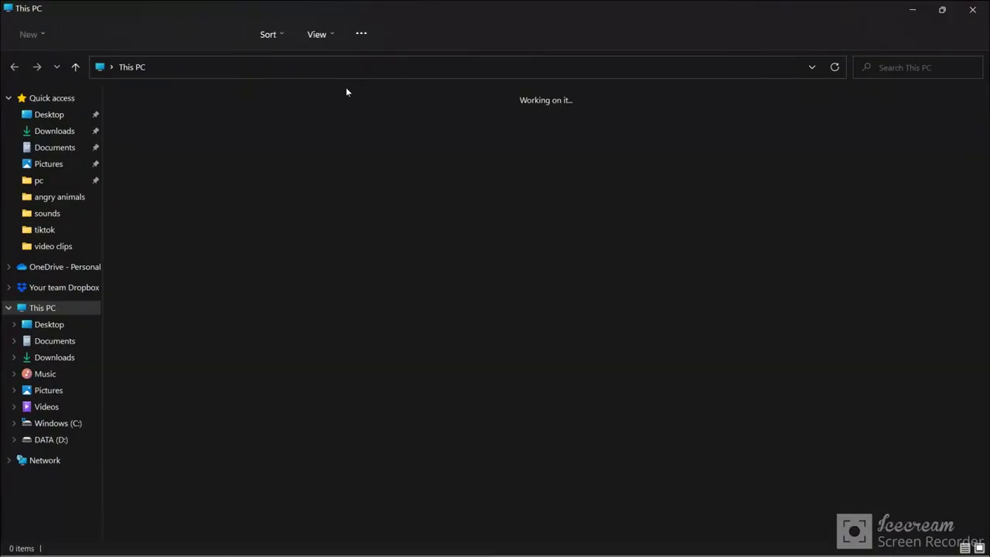
{"action": "double_click", "coordinate": [362, 215]}
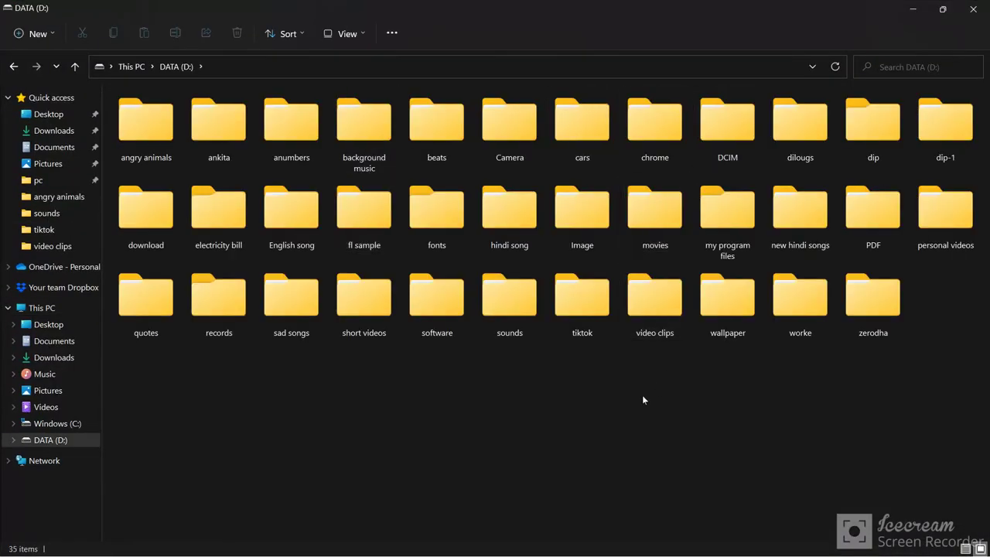
{"action": "double_click", "coordinate": [663, 327]}
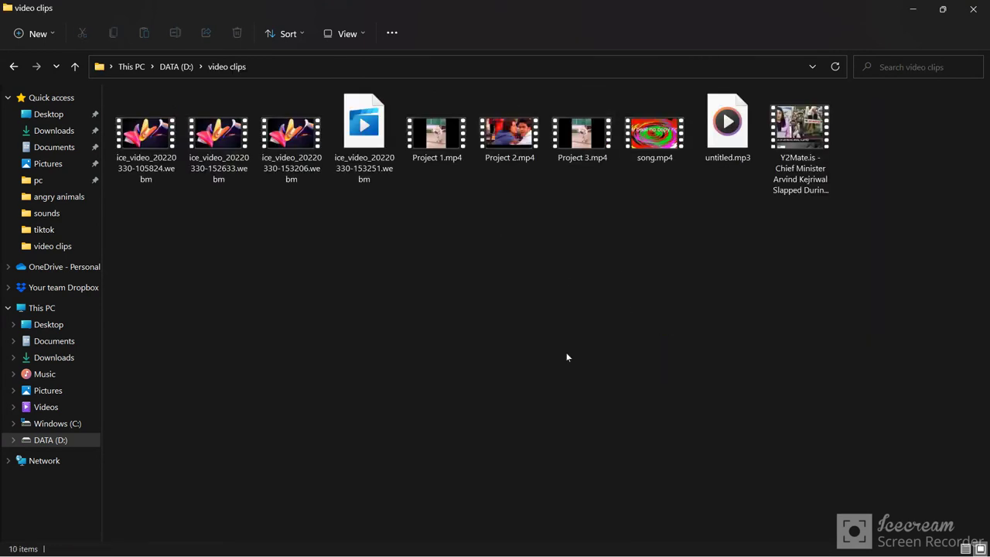
Step: Open the rendered untitled.mp3 in Media Player and play it
{"action": "right_click", "coordinate": [726, 150]}
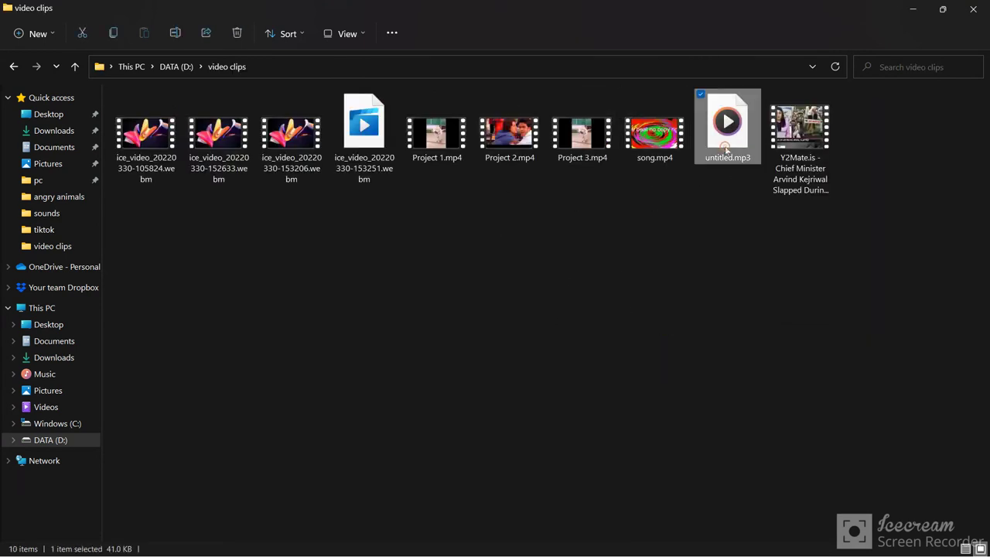
{"action": "left_click", "coordinate": [758, 194]}
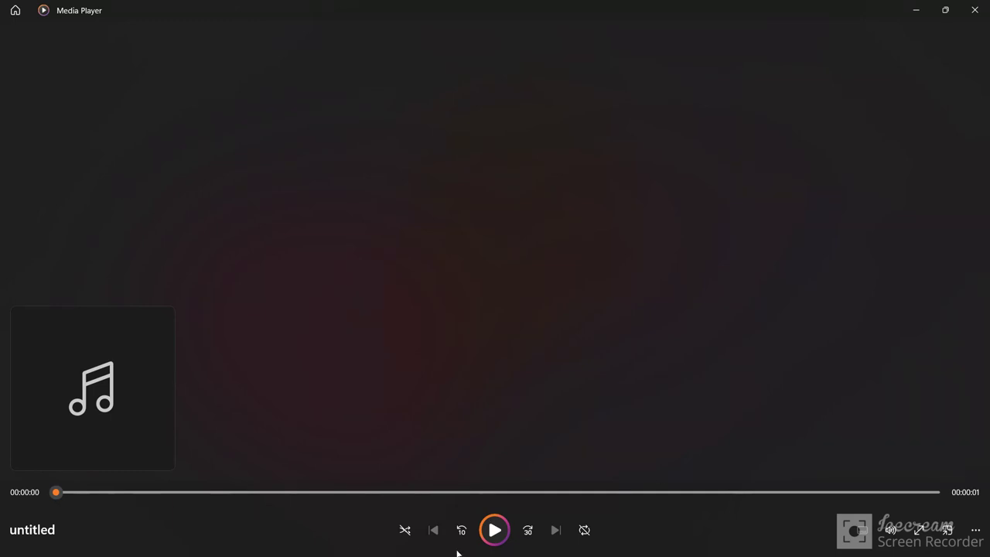
{"action": "left_click", "coordinate": [501, 524]}
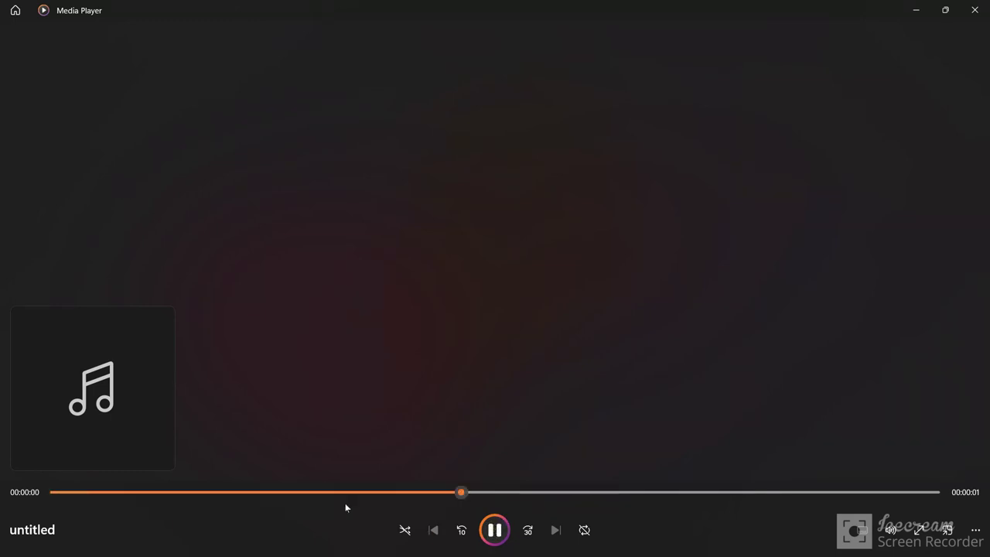